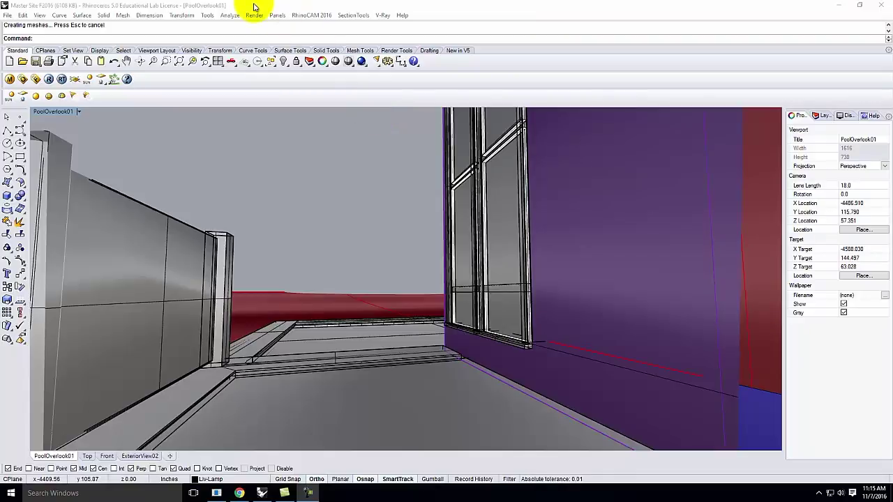
Save the V-Ray options as 'Master Site - Day Rendering Settings' .visopt in Ex219\F2016
click(23, 79)
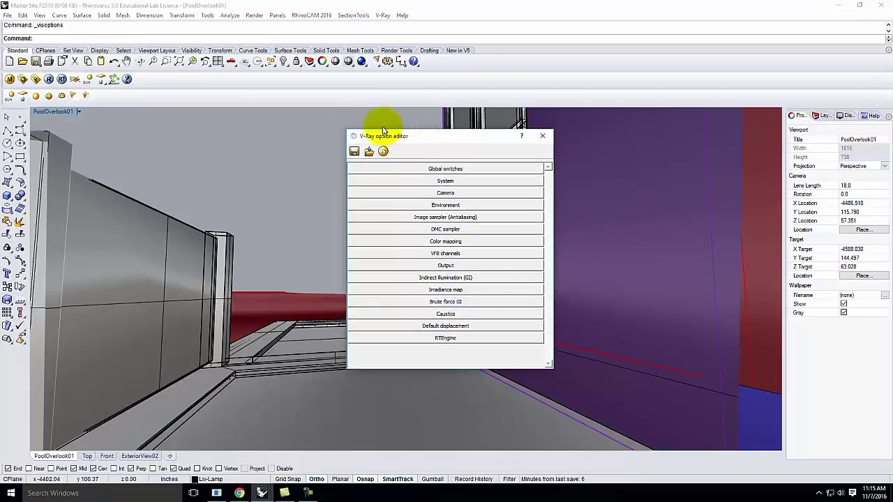
click(354, 152)
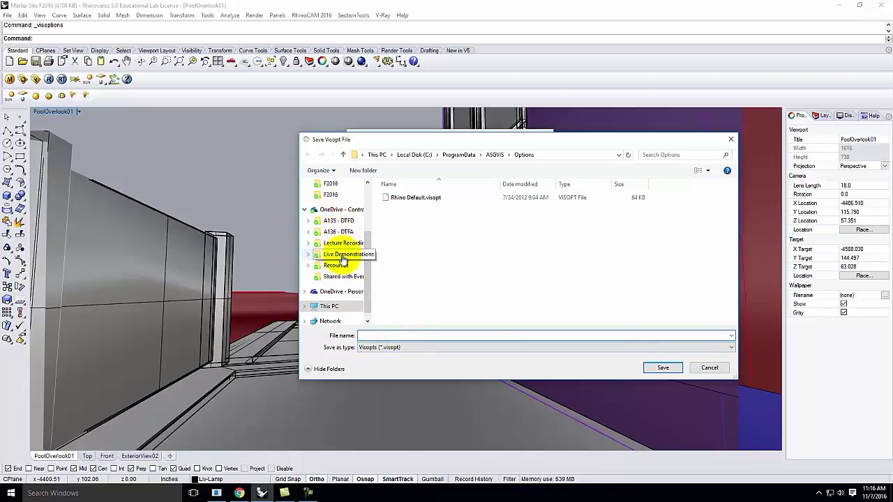
click(343, 257)
double_click(408, 208)
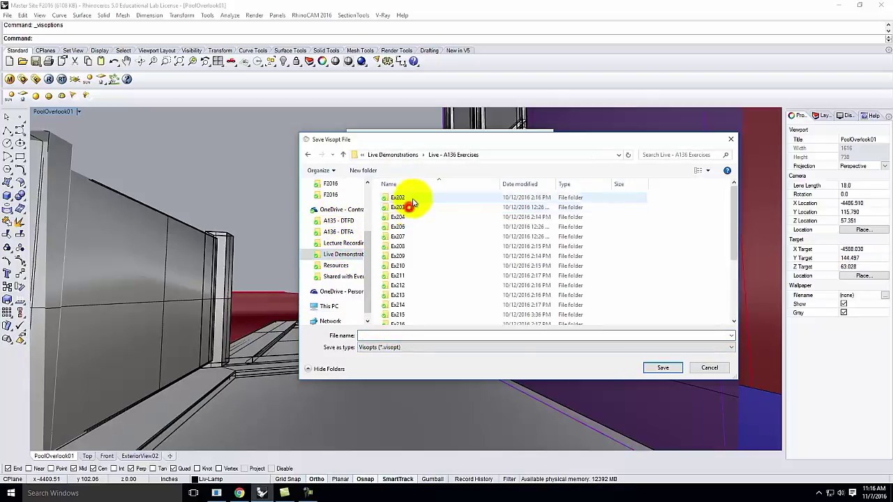
scroll(401, 310, down, 3)
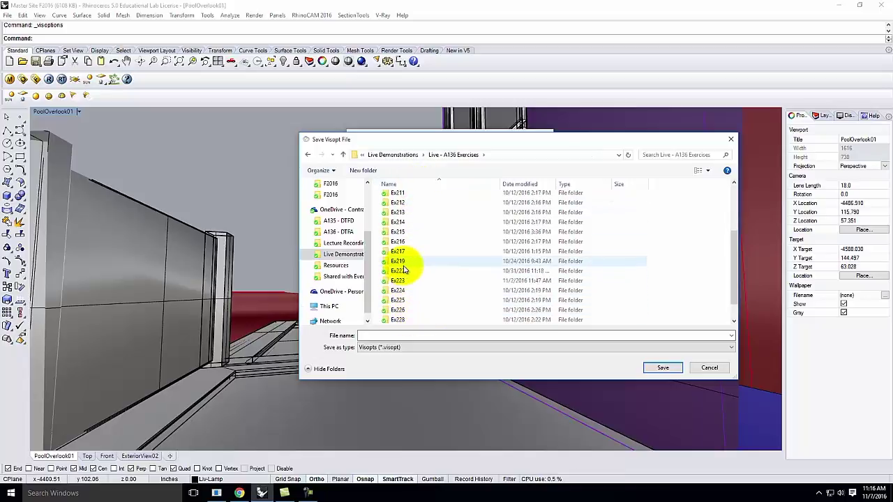
double_click(404, 263)
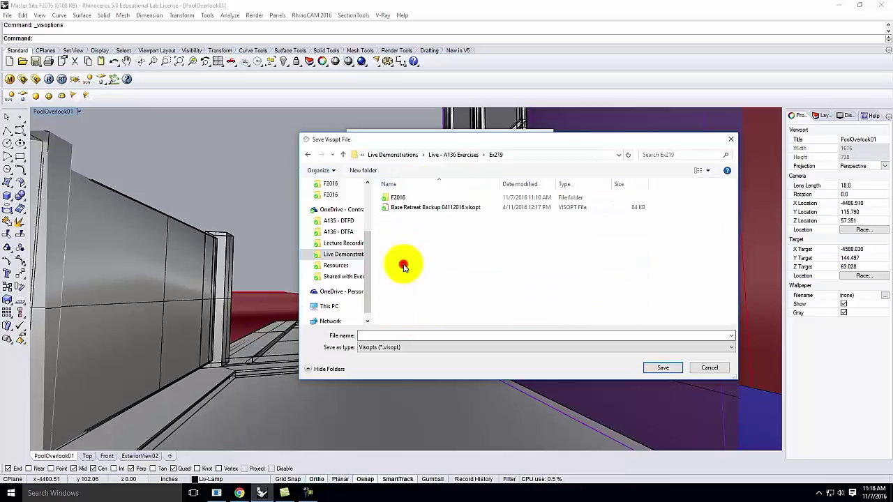
double_click(394, 198)
click(381, 335)
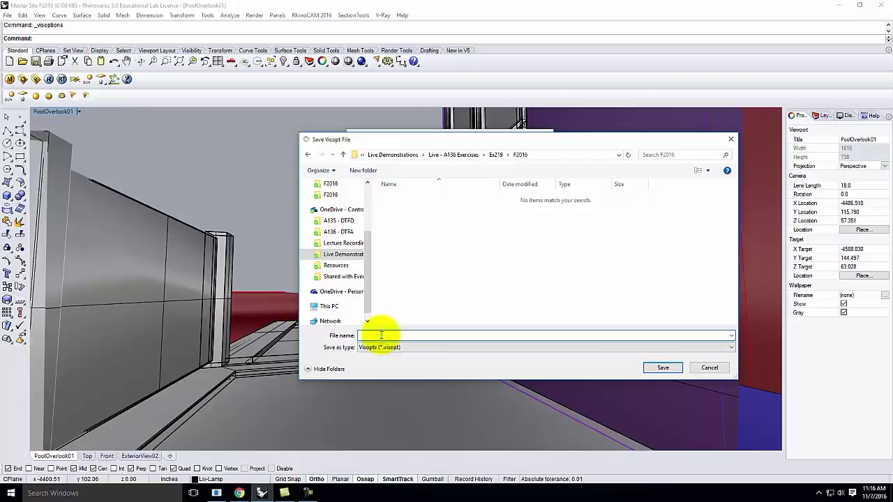
text(Master )
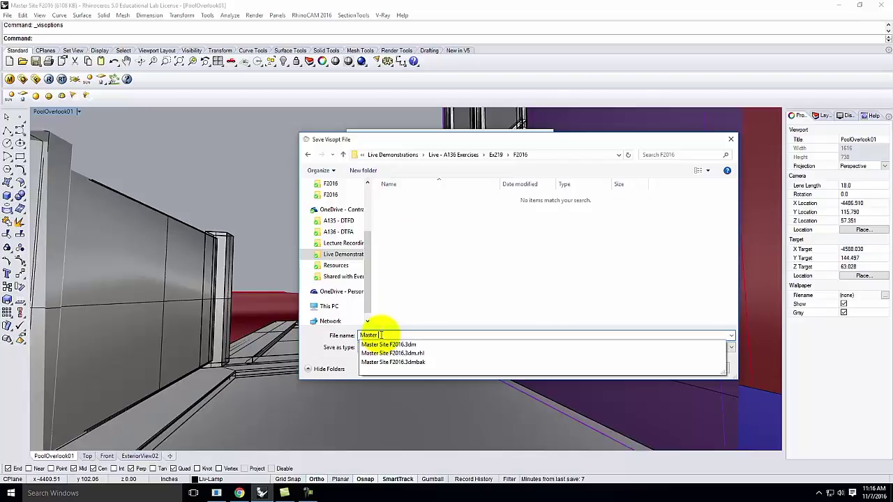
text(Site - )
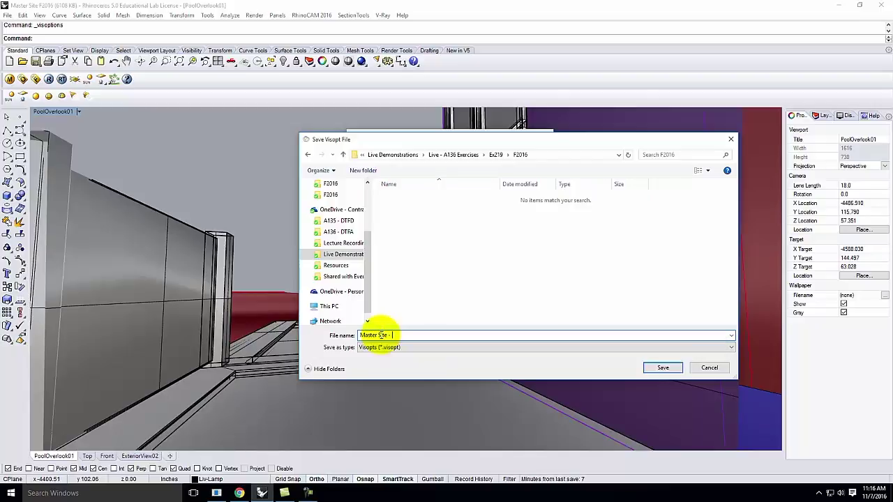
text(Day Rendering Settings)
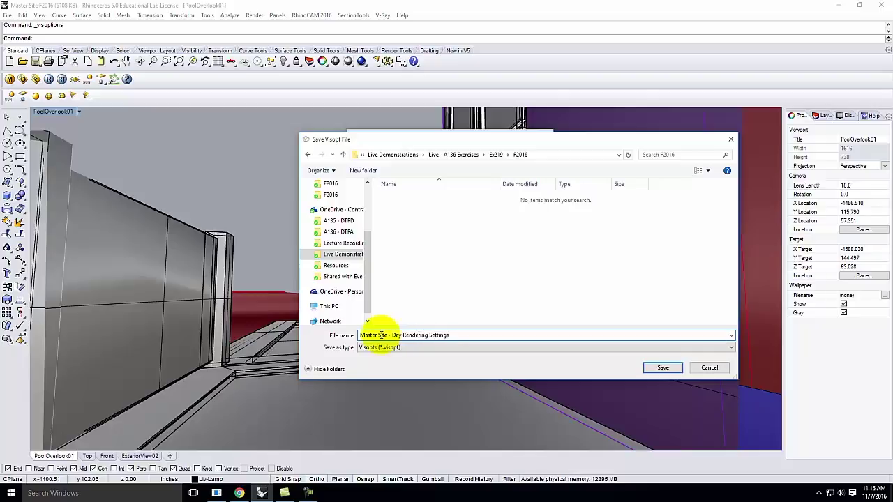
click(668, 368)
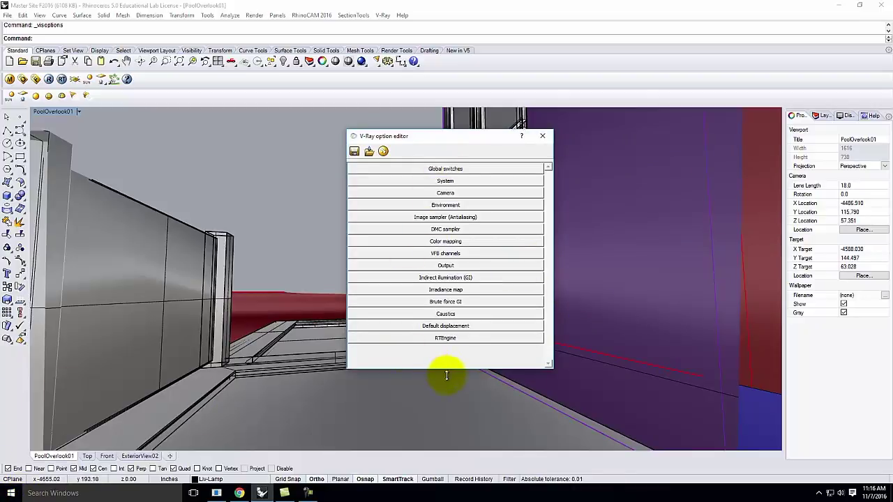
Expand the Environment rollout to show GI skylight 1.0 and reflection/refraction background 5.0
click(455, 204)
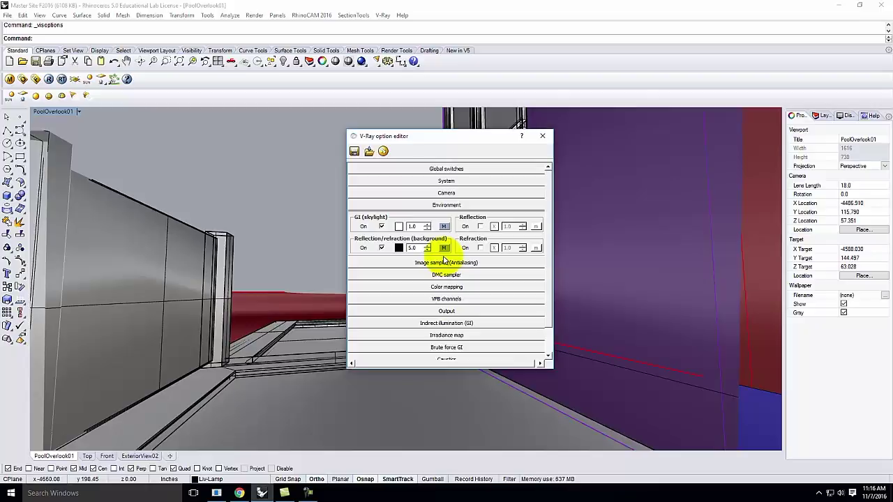
click(7, 14)
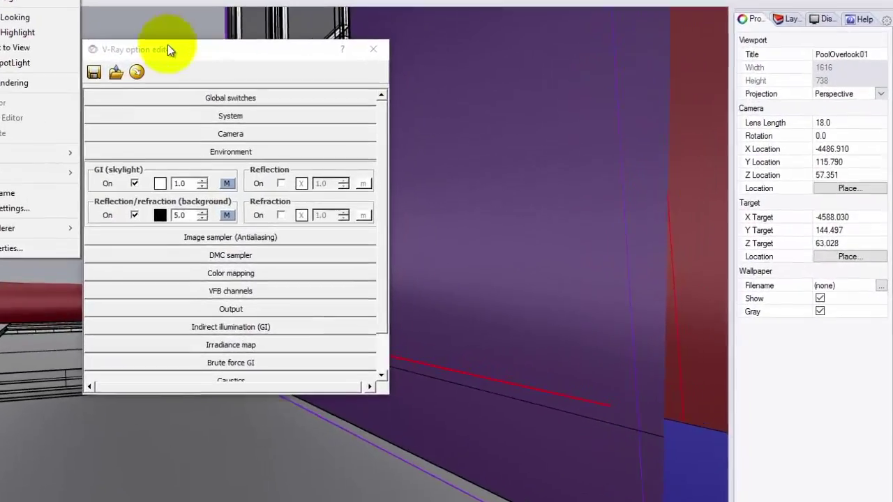
click(406, 135)
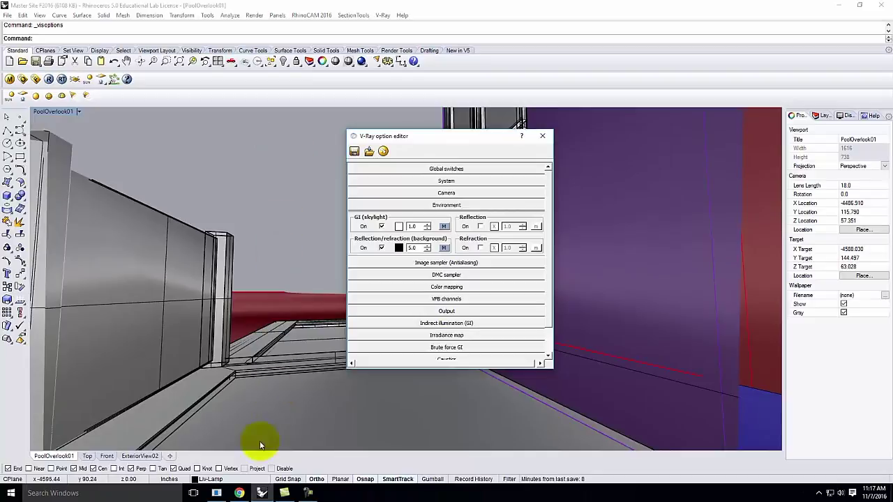
Follow the Exercise 224 Part 2 link in Chrome to the V-Ray Quick Rendering Setups page
click(239, 493)
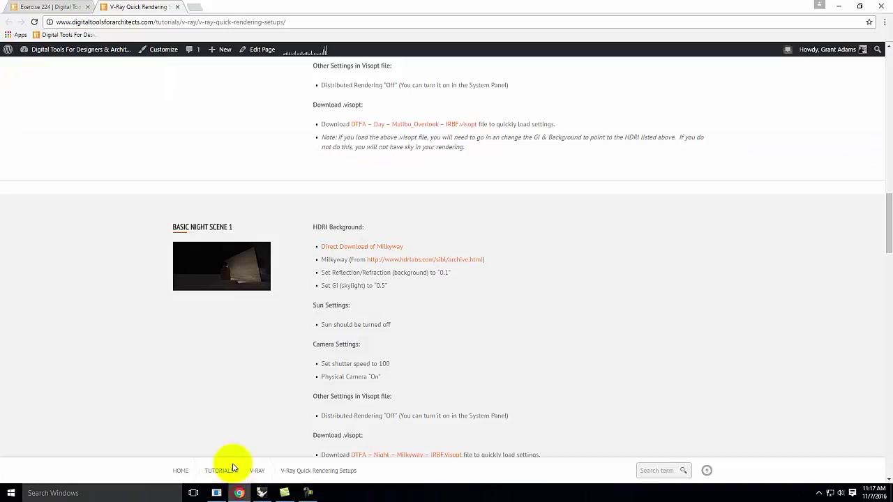
click(61, 8)
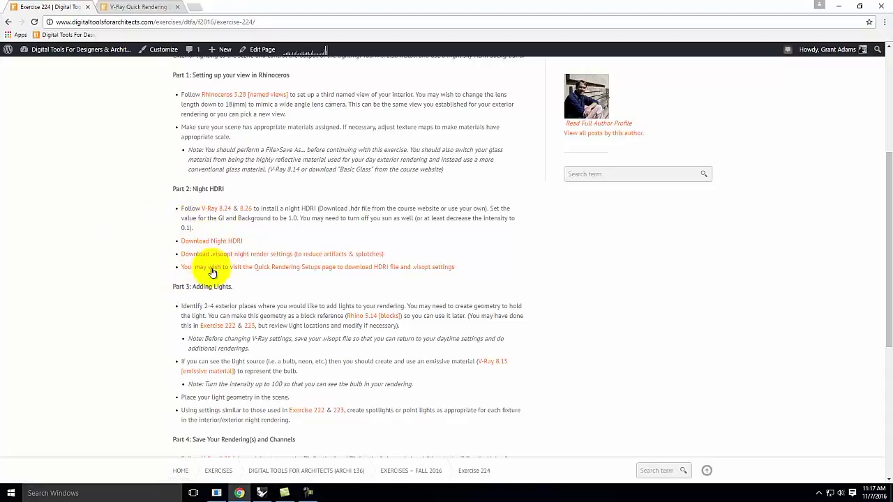
click(296, 272)
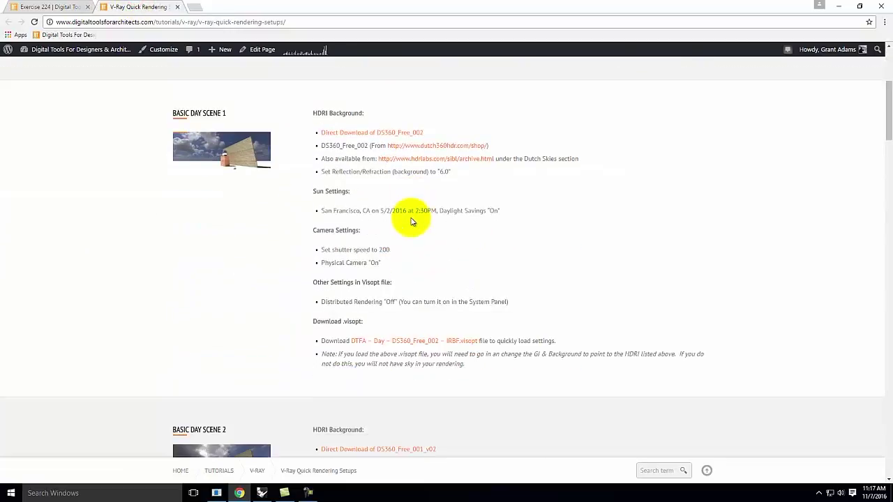
Scroll down to Basic Night Scene 1 and highlight its Night Milkyway .visopt download line
scroll(231, 140, down, 3)
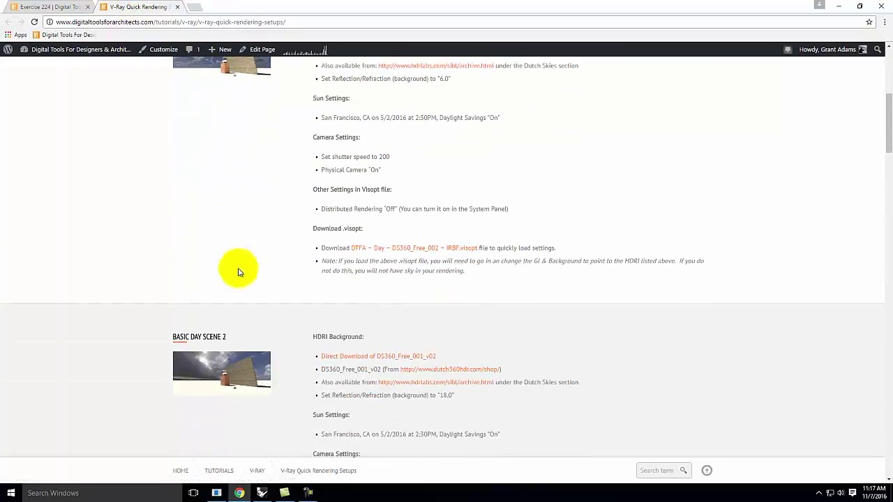
scroll(256, 323, down, 8)
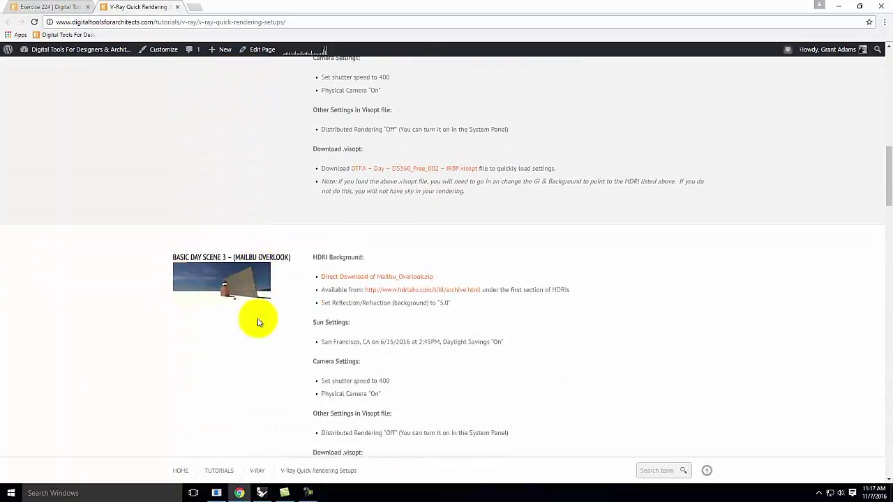
scroll(259, 318, down, 2)
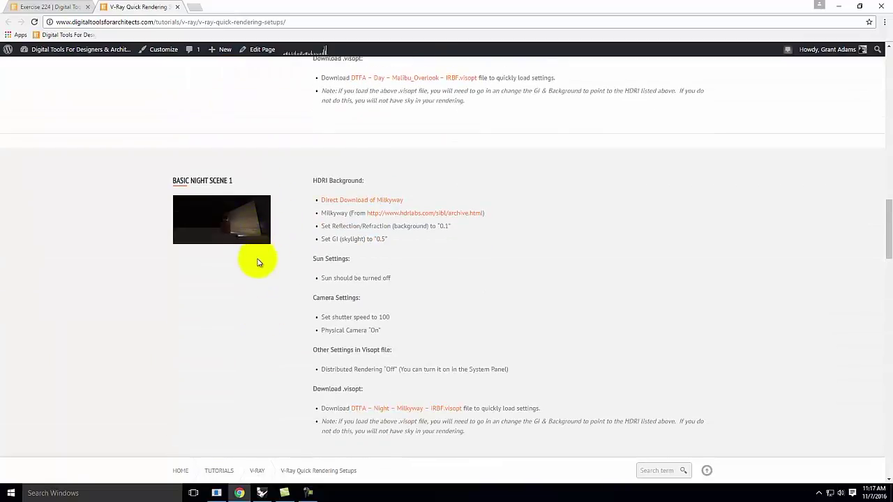
scroll(259, 261, down, 1)
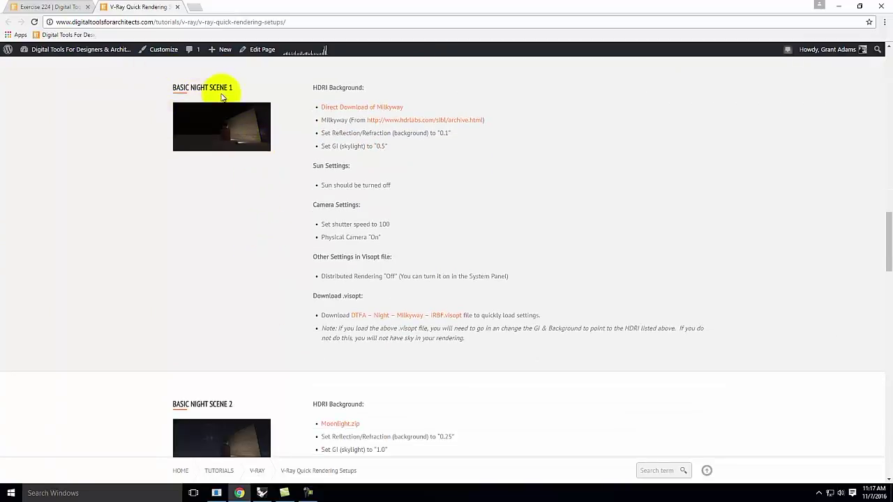
scroll(237, 93, down, 3)
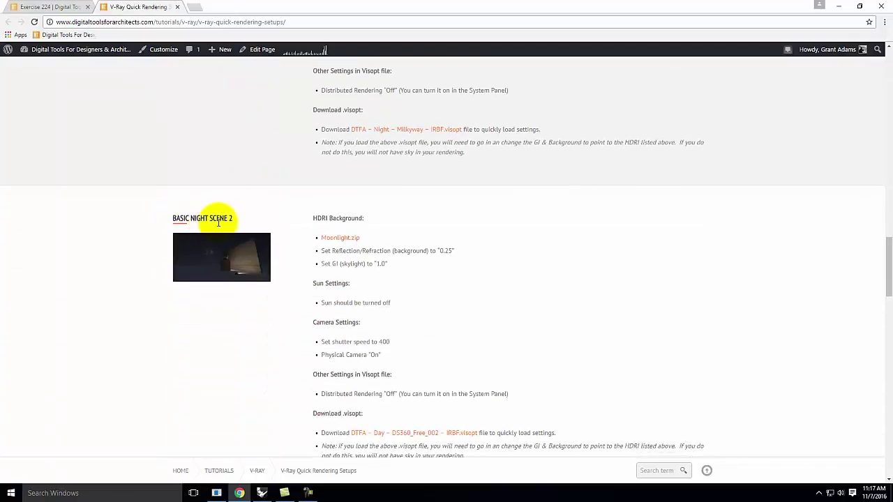
scroll(218, 223, down, 6)
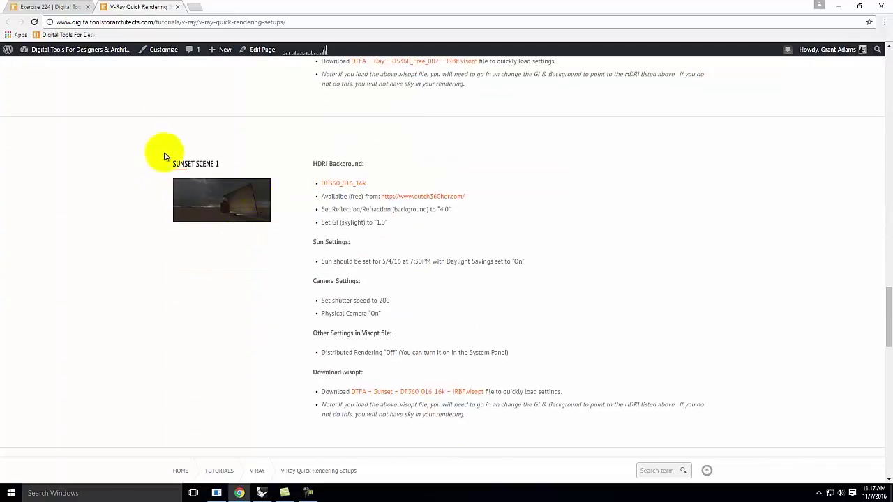
scroll(240, 166, down, 2)
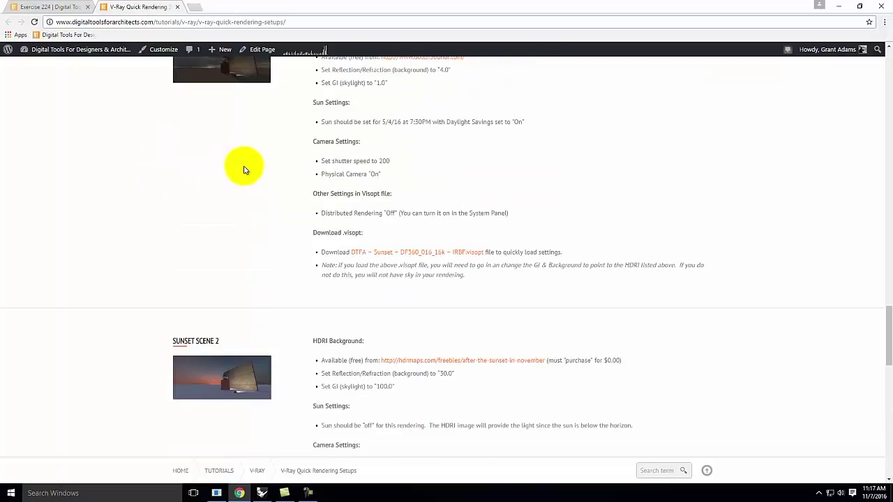
scroll(240, 182, down, 2)
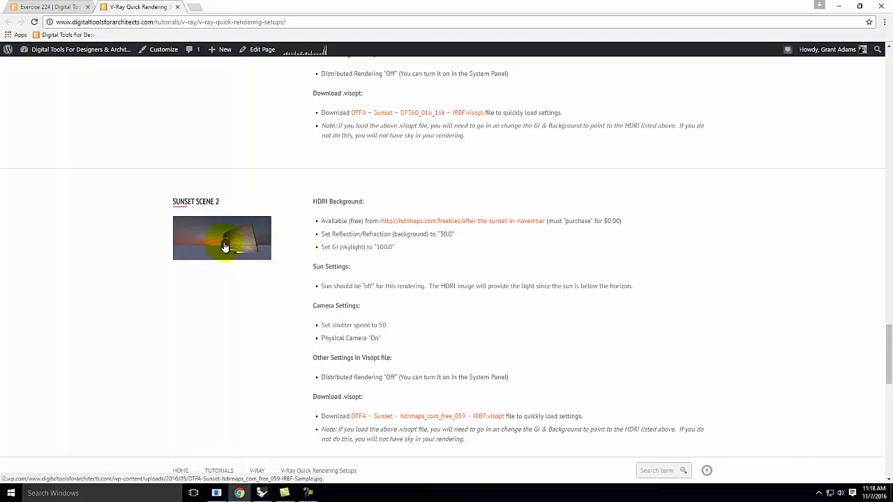
scroll(222, 248, up, 5)
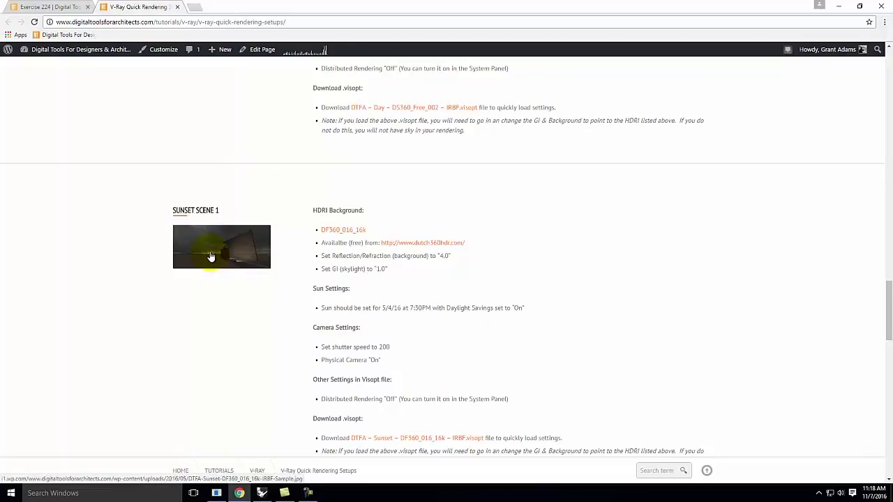
scroll(256, 249, down, 4)
scroll(255, 247, down, 3)
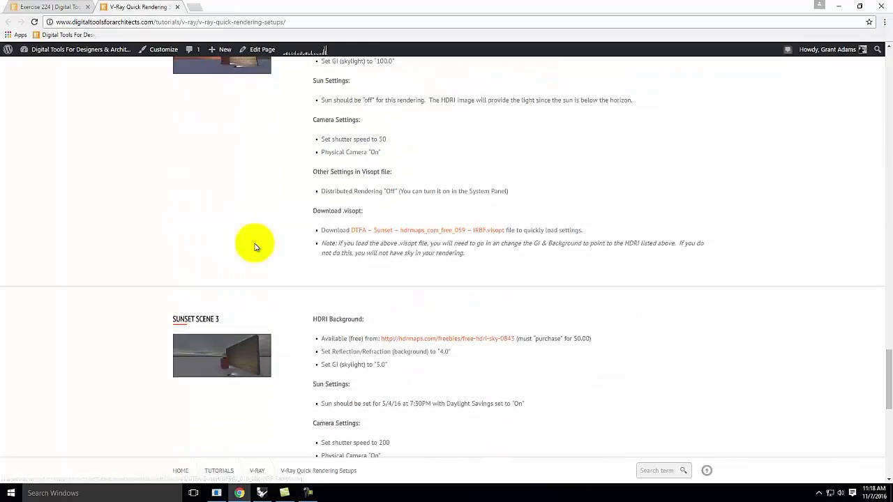
scroll(255, 247, down, 7)
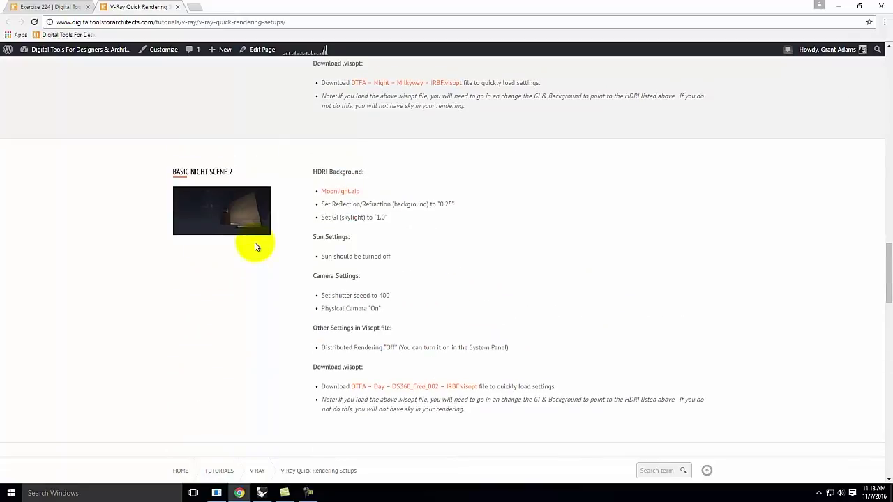
scroll(251, 233, up, 2)
scroll(251, 231, up, 2)
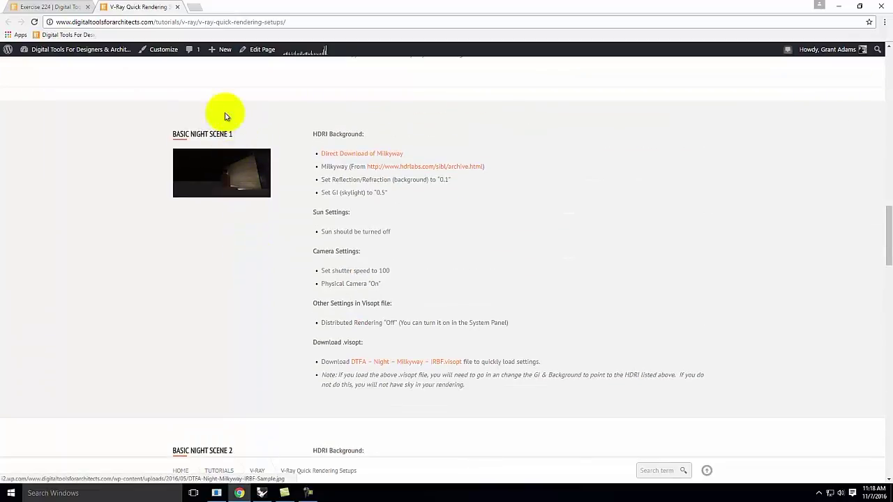
scroll(217, 297, down, 3)
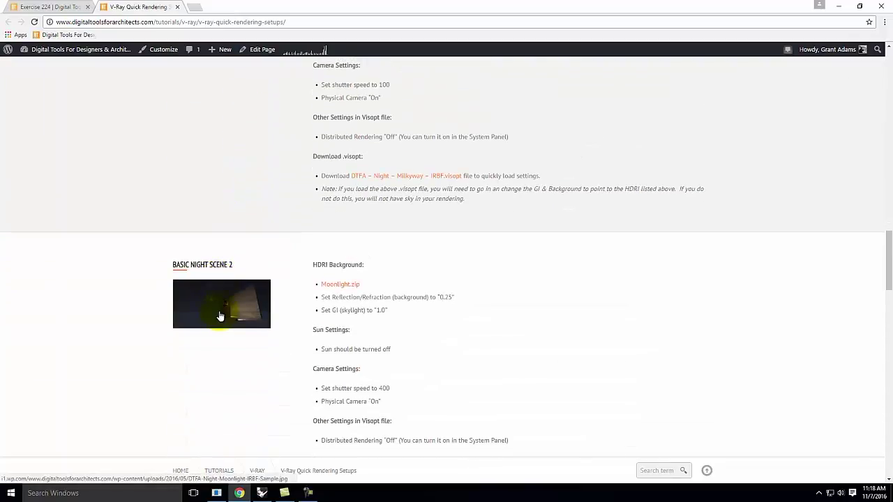
scroll(214, 274, up, 2)
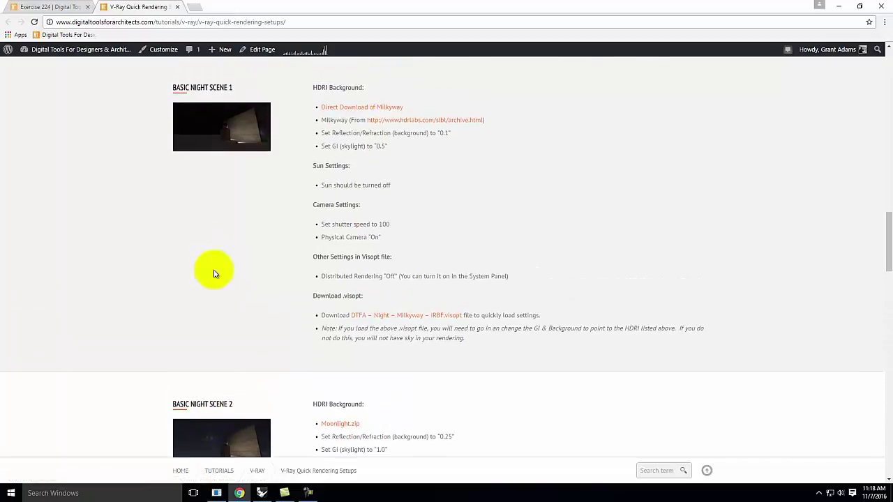
scroll(212, 112, up, 1)
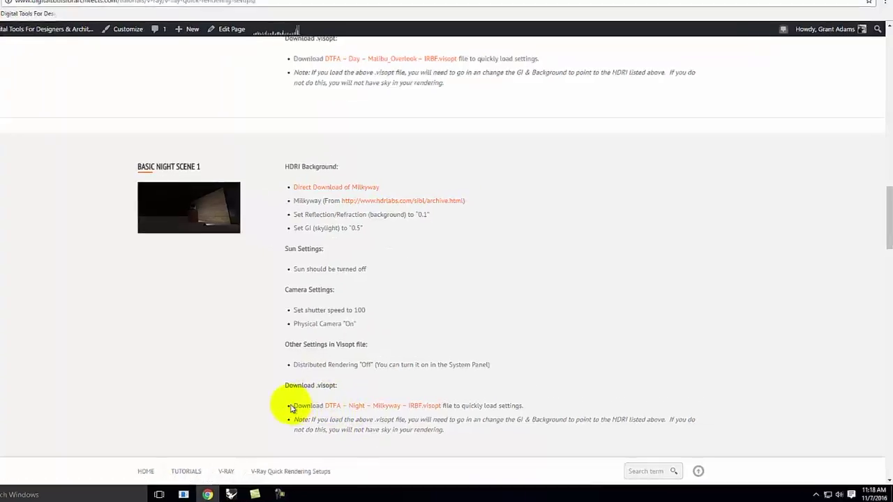
drag(318, 409, 552, 409)
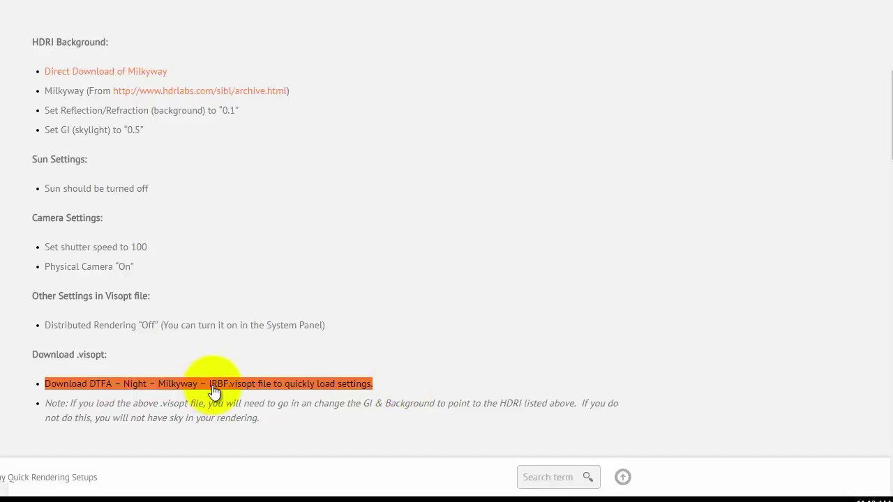
Save DTFA-Night-Milkyway-IRBF.visopt into Ex219\F2016 and download the Milkyway HDRI zip
click(276, 346)
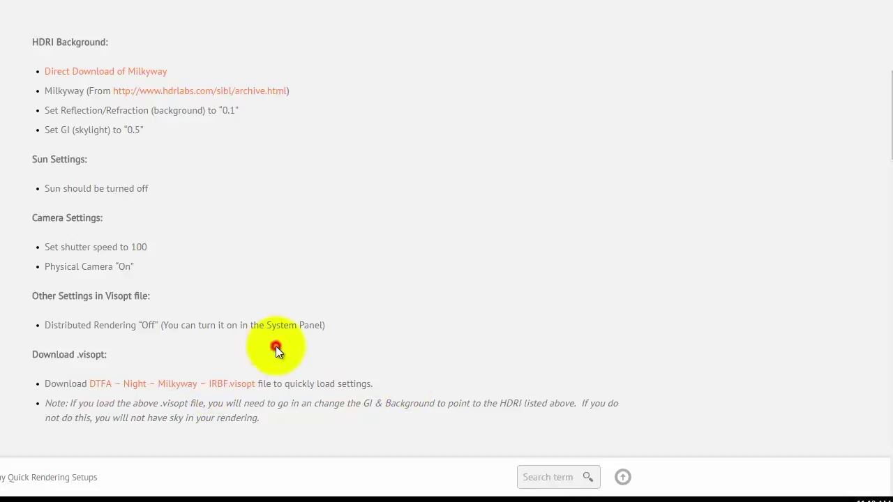
right_click(183, 391)
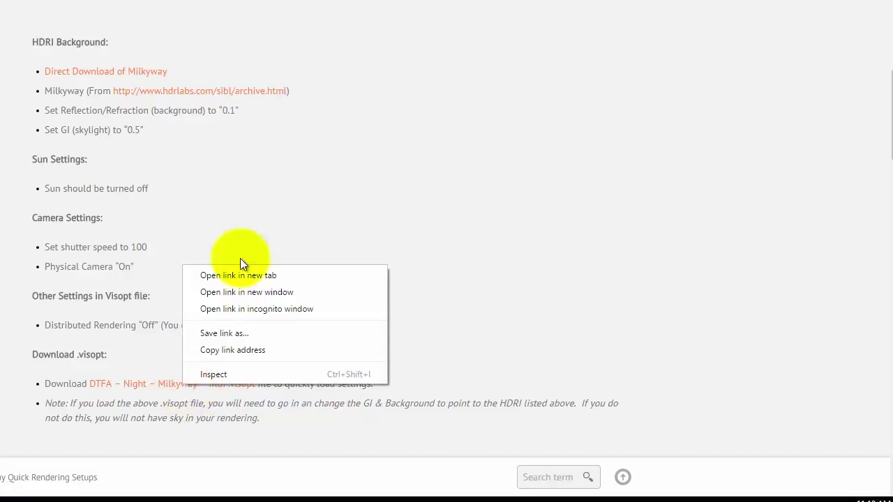
click(336, 379)
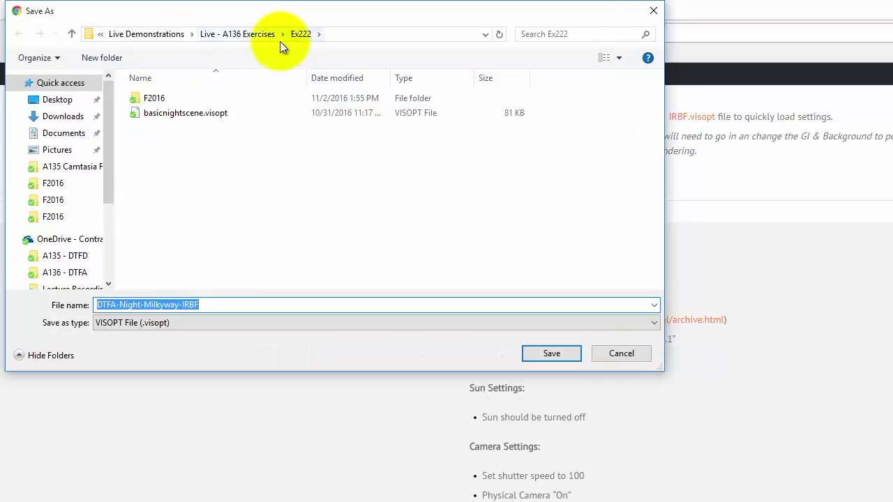
click(252, 34)
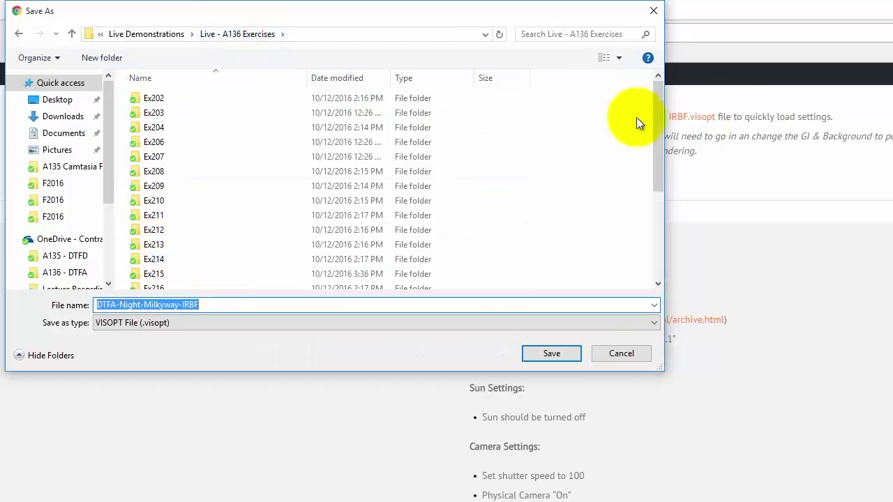
drag(662, 141, 666, 228)
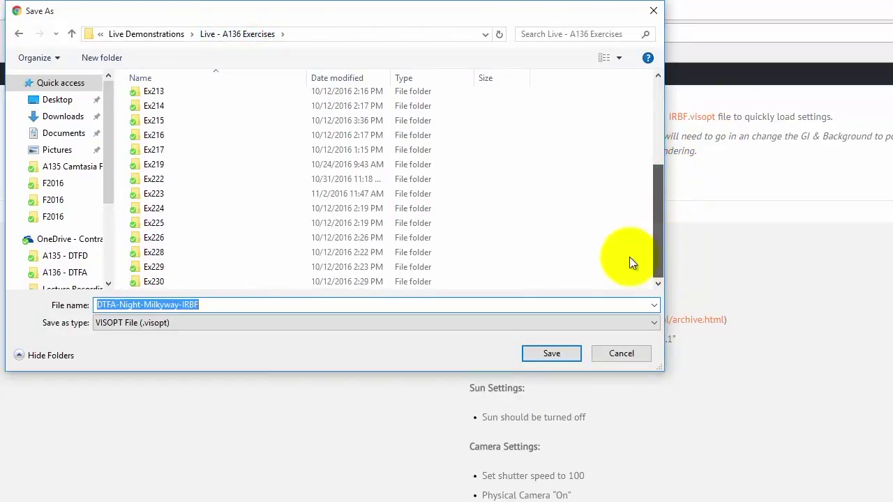
scroll(170, 108, up, 2)
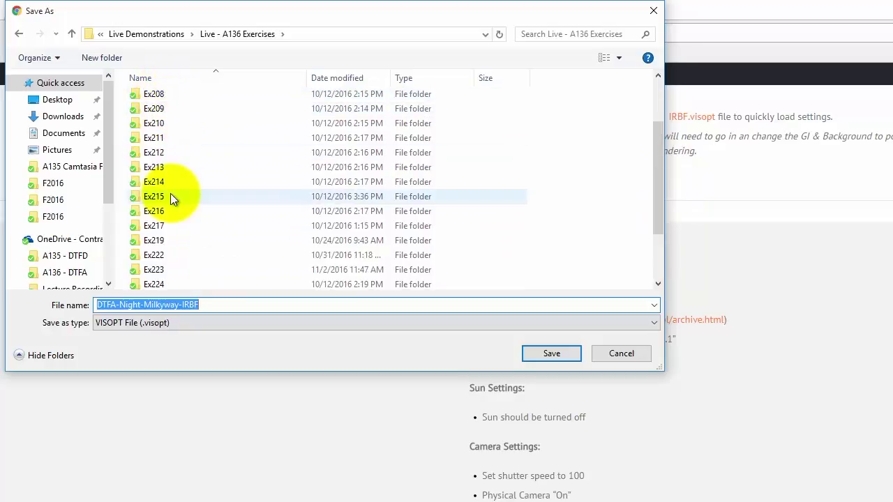
double_click(164, 240)
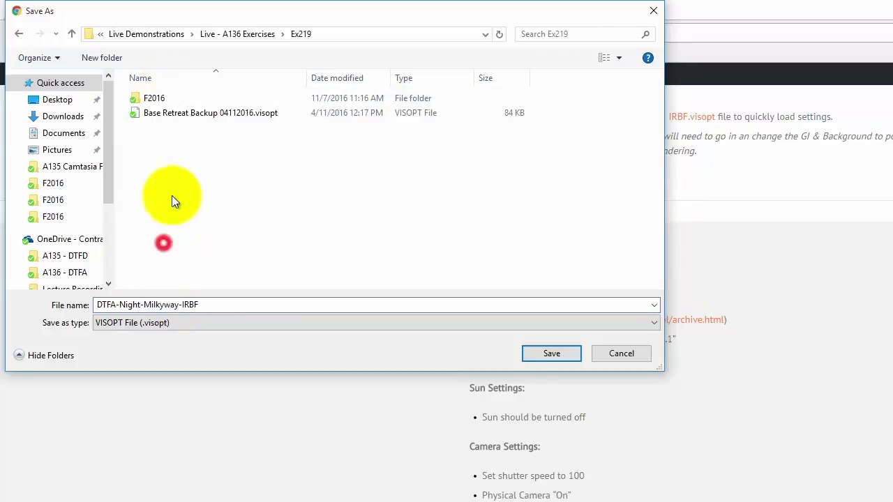
double_click(156, 95)
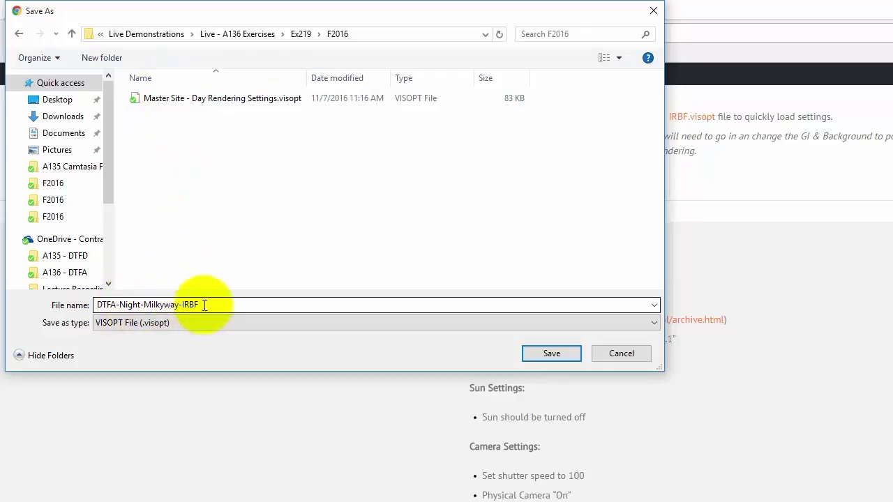
click(552, 355)
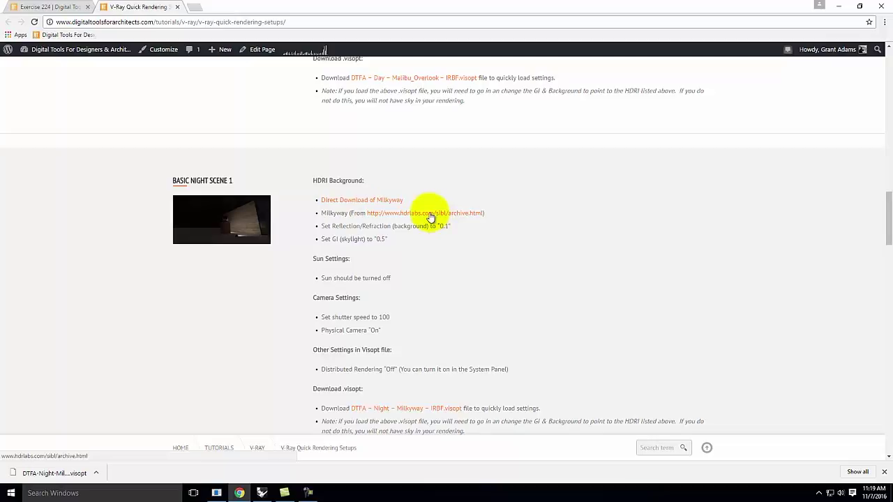
click(375, 201)
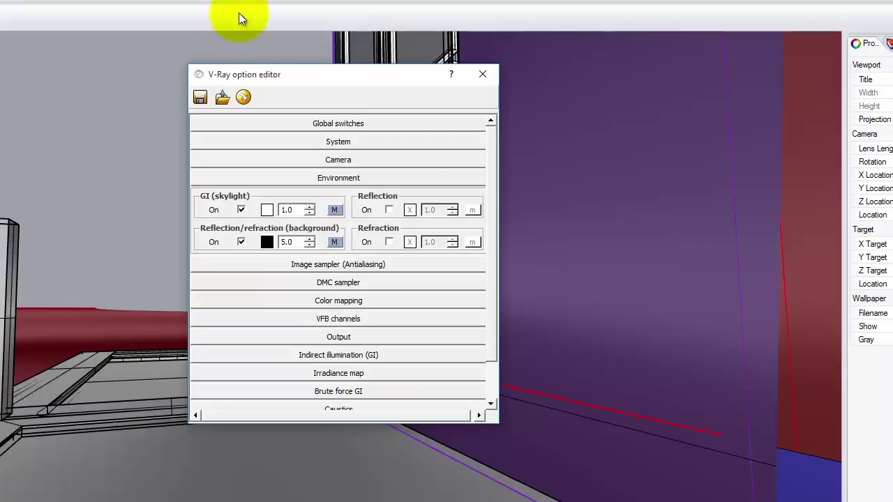
Load DTFA-Night-Milkyway-IRBF.visopt from Ex219\F2016 into the V-Ray option editor
click(223, 97)
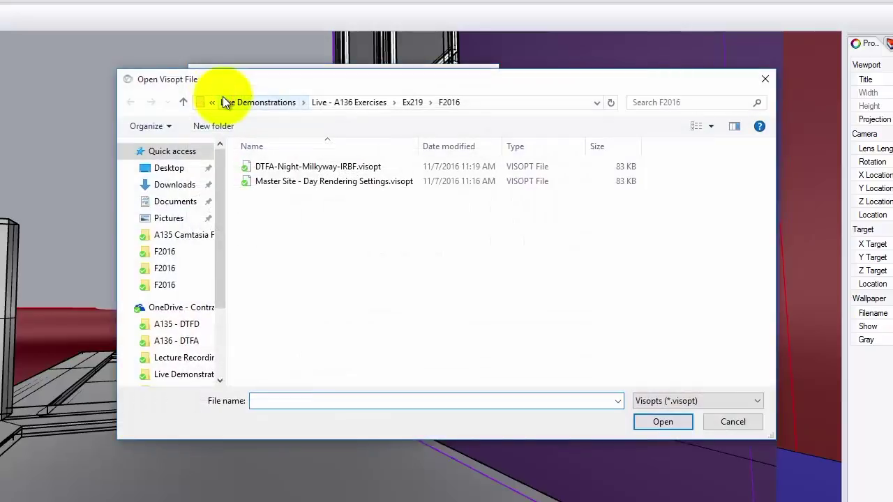
click(726, 422)
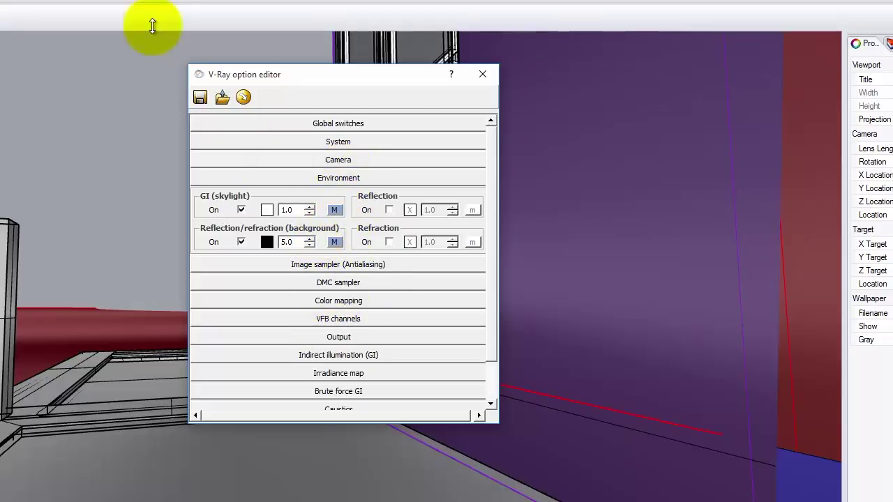
click(219, 96)
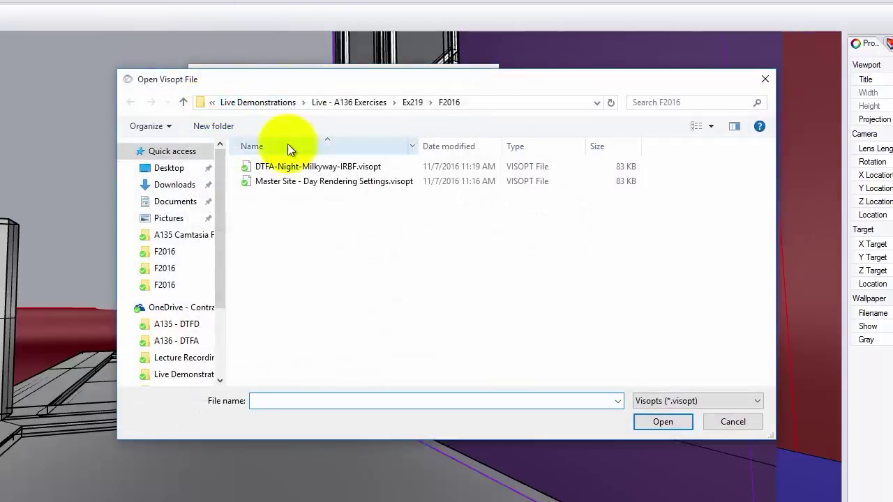
click(290, 171)
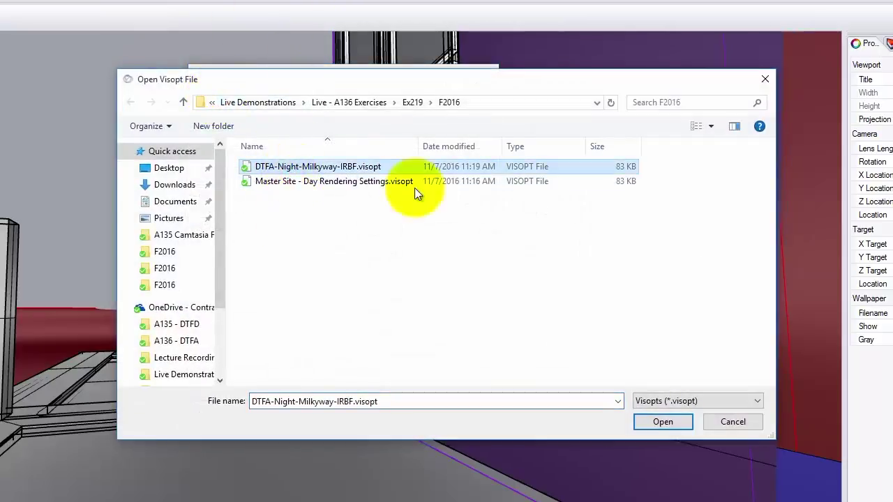
click(664, 423)
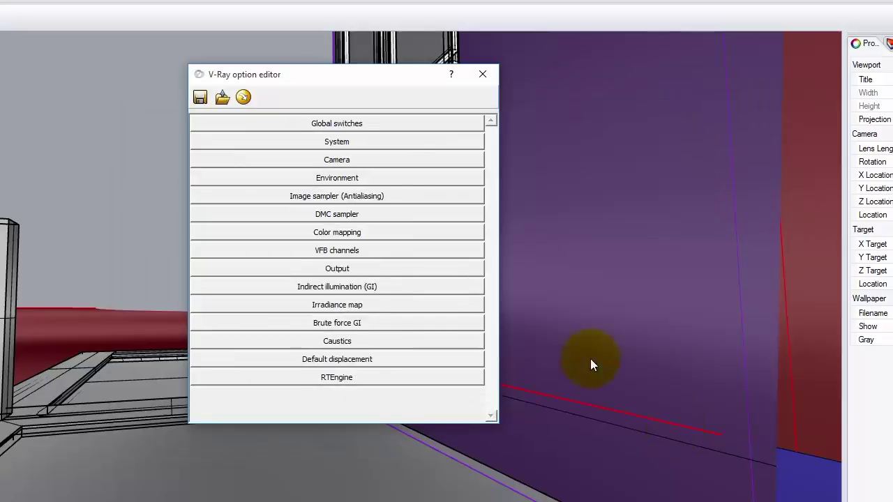
Set the GI skylight texture to the Milkyway_Light HDRI from the V-Ray Night HDRIs folder
click(347, 176)
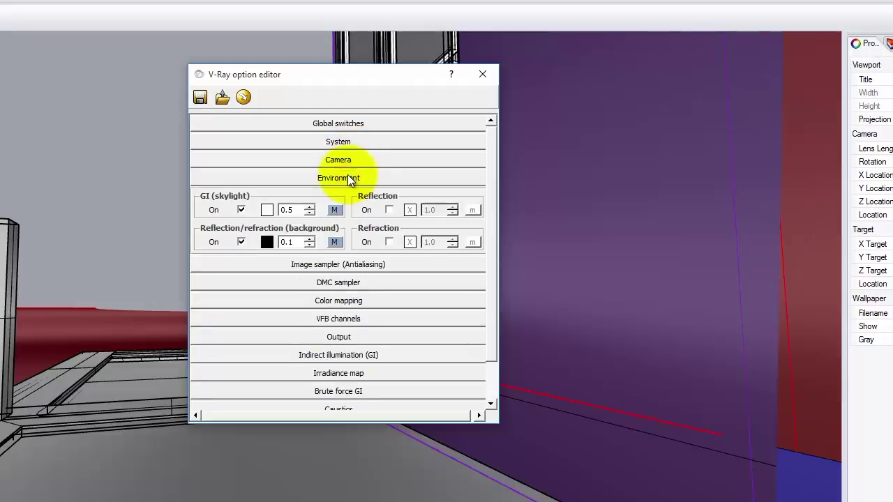
click(333, 210)
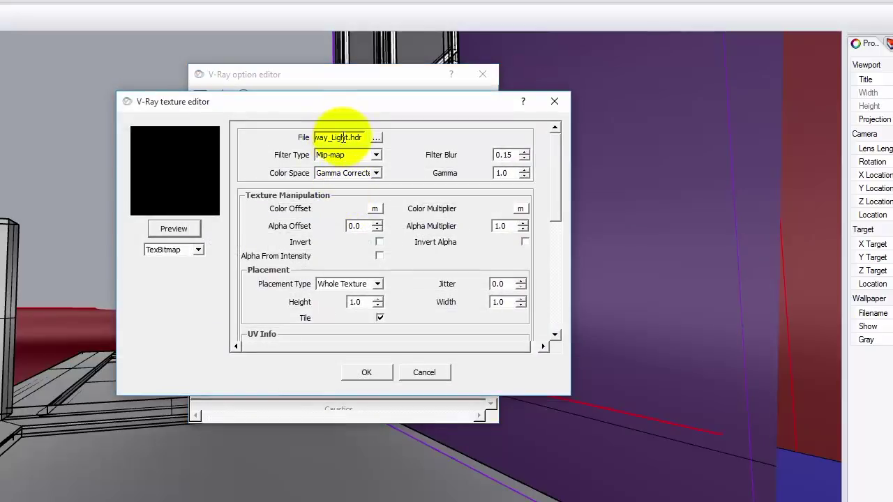
click(377, 138)
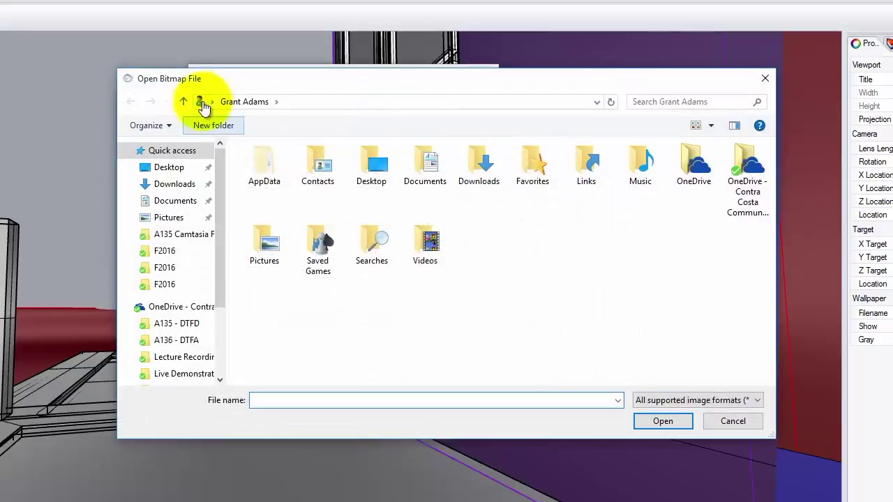
drag(219, 246, 217, 314)
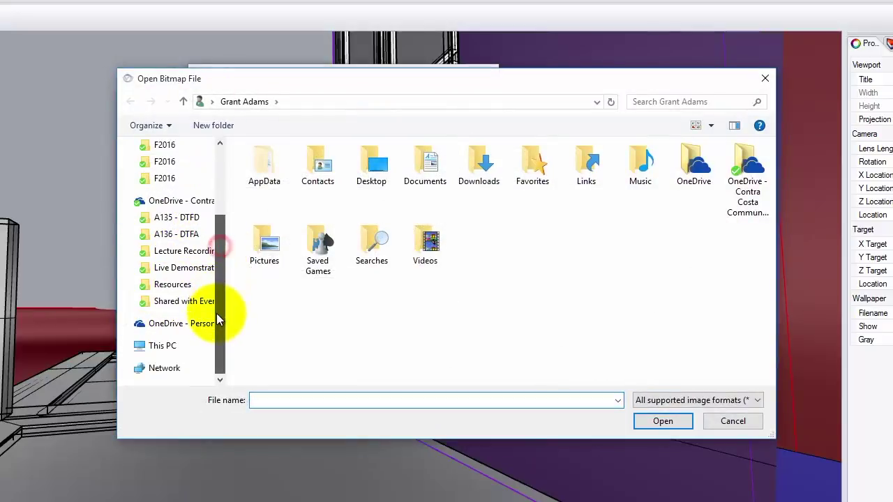
click(176, 290)
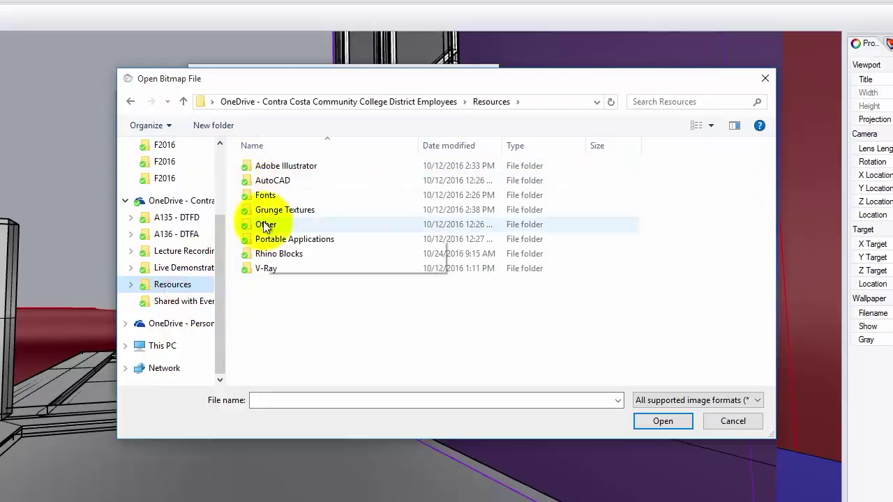
double_click(267, 268)
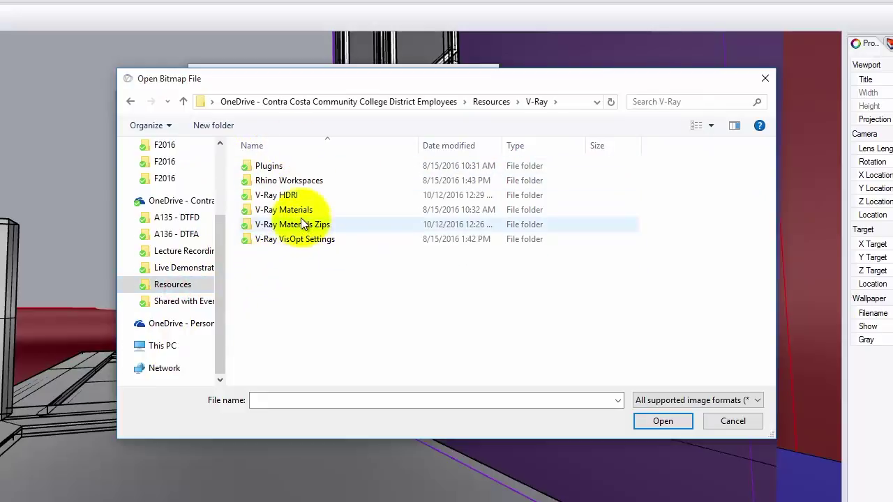
double_click(301, 199)
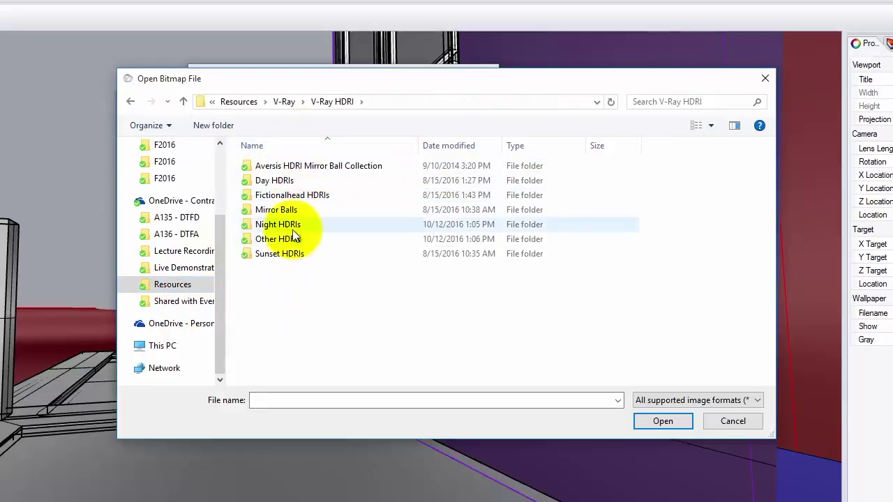
double_click(288, 224)
double_click(277, 166)
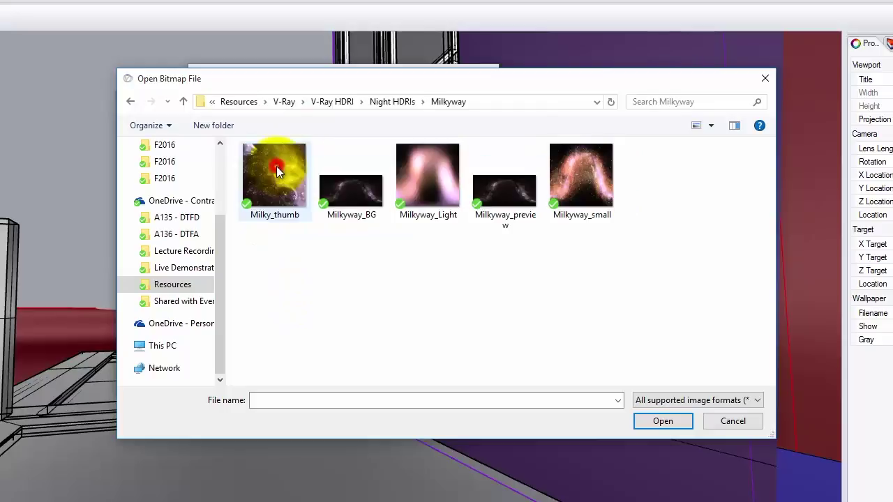
click(438, 176)
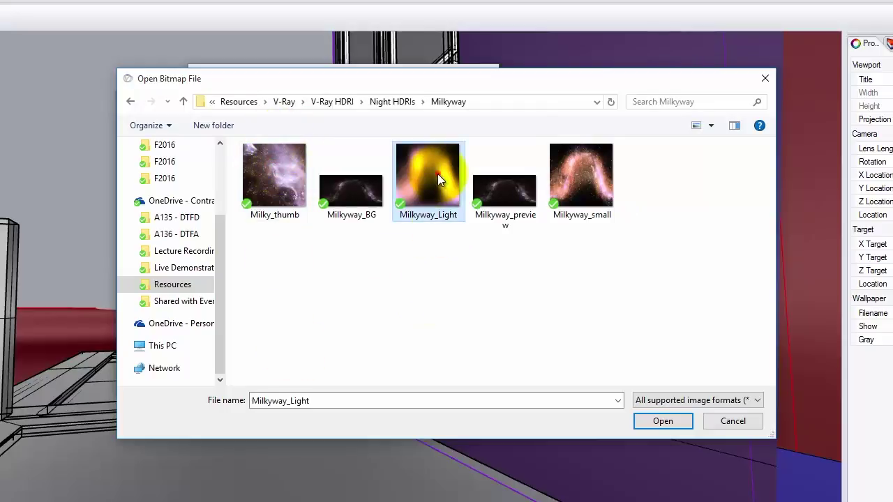
click(663, 423)
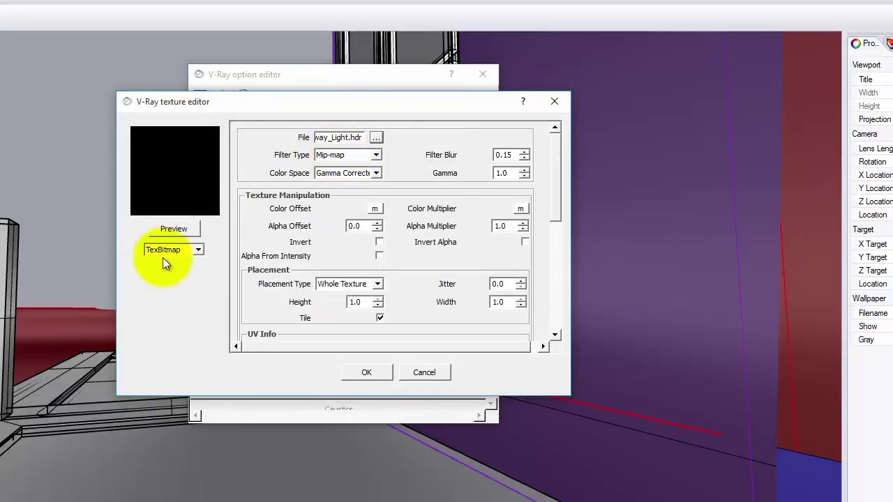
click(367, 373)
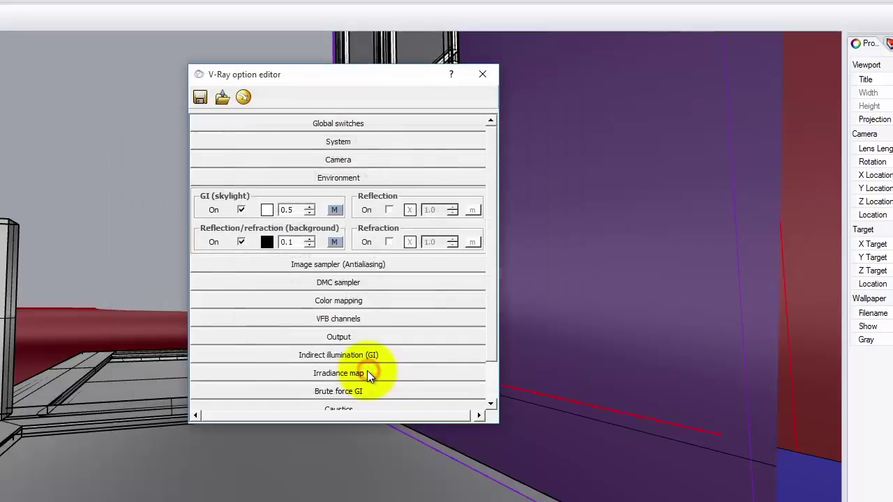
Set the reflection/refraction background texture to the Milkyway_small HDRI
click(333, 242)
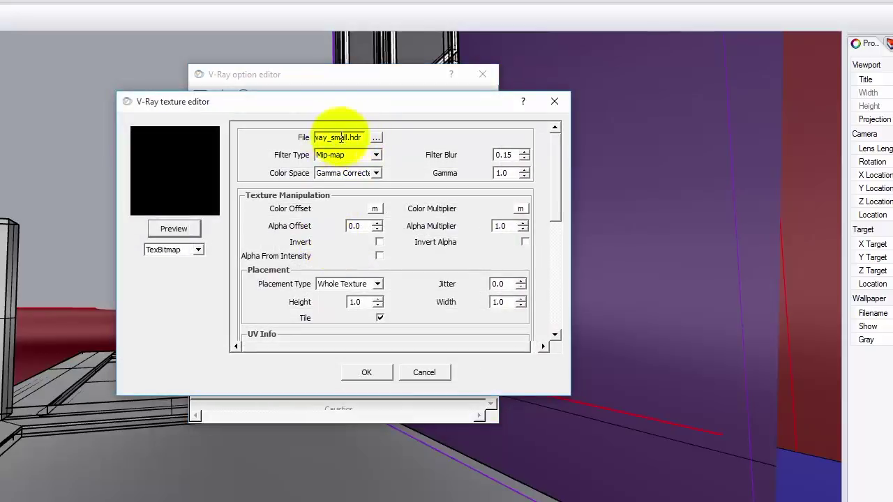
click(376, 137)
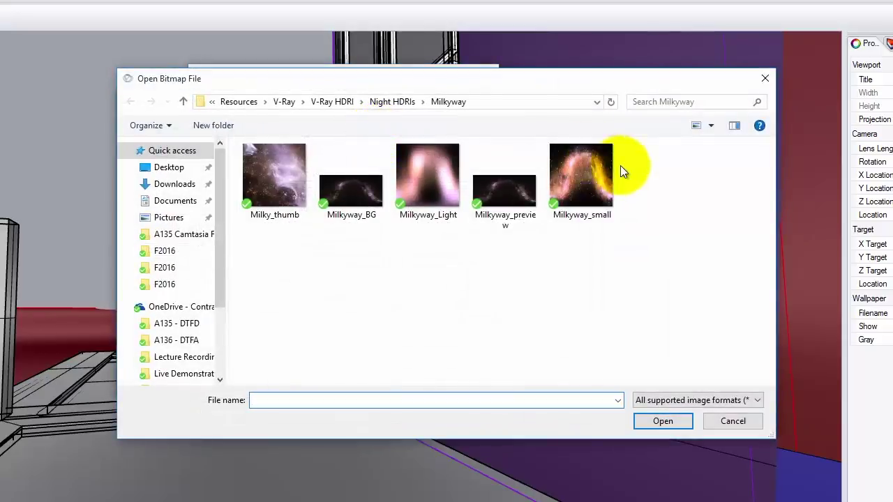
click(584, 174)
click(665, 423)
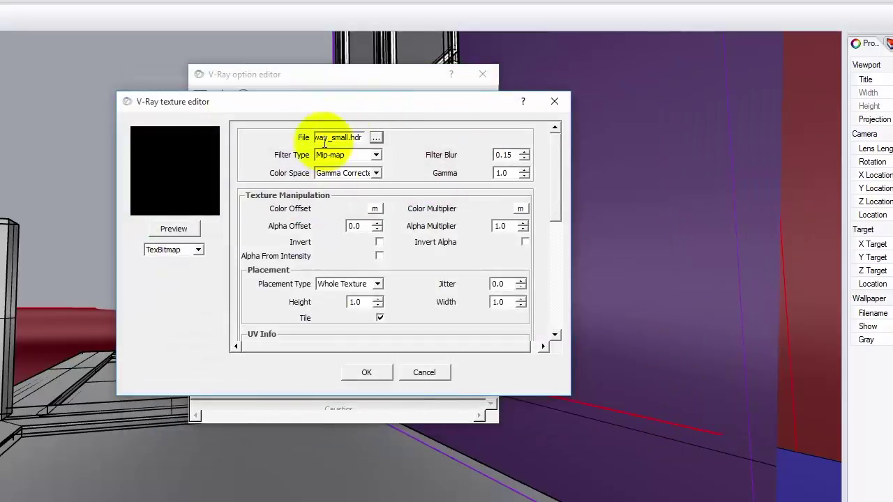
click(383, 371)
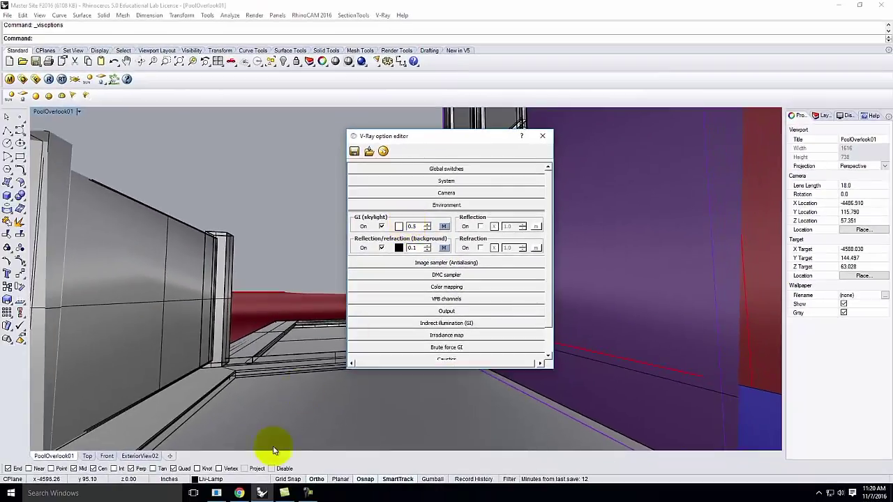
Highlight the recommended 0.1 background and 0.5 GI values on the night scene webpage
click(239, 492)
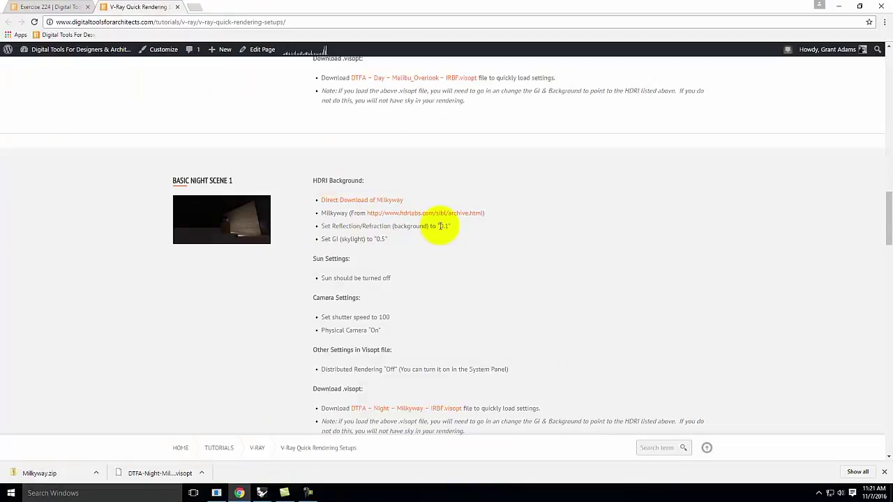
drag(440, 226, 457, 226)
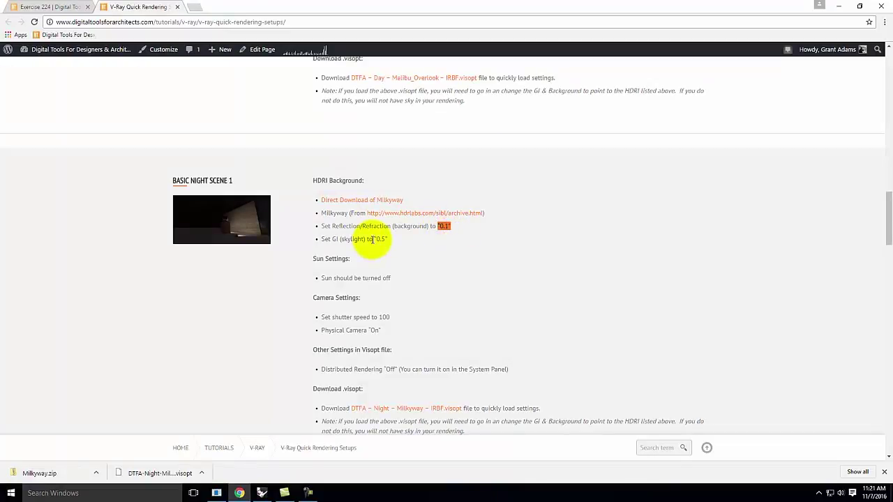
drag(373, 239, 402, 243)
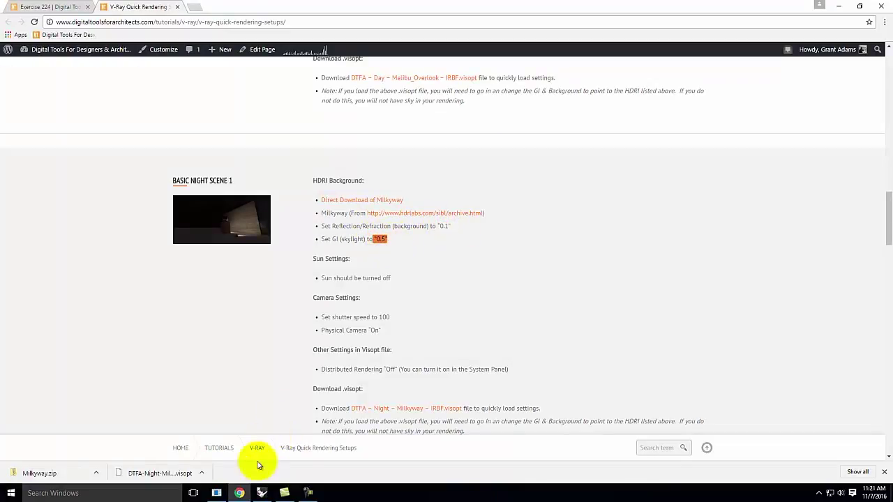
Verify V-Ray background 0.1, GI skylight 0.5 and camera shutter speed 100, then show Output settings
click(262, 492)
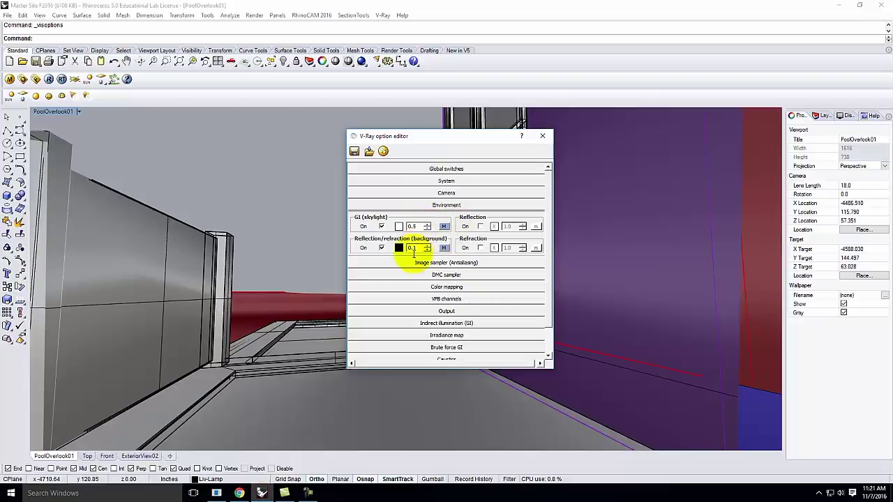
double_click(413, 249)
double_click(416, 227)
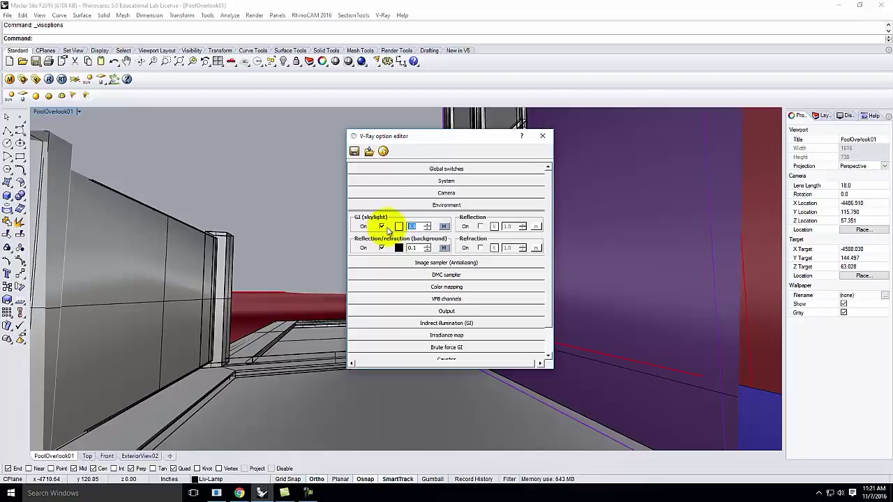
click(463, 204)
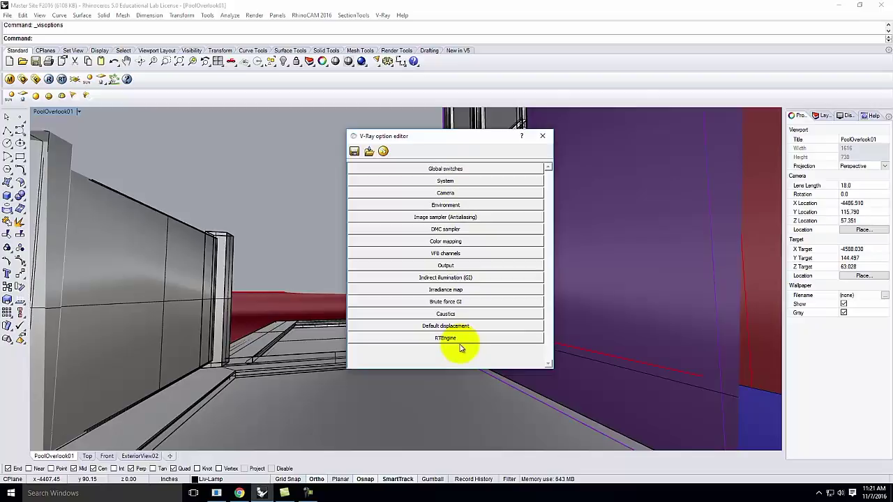
click(464, 194)
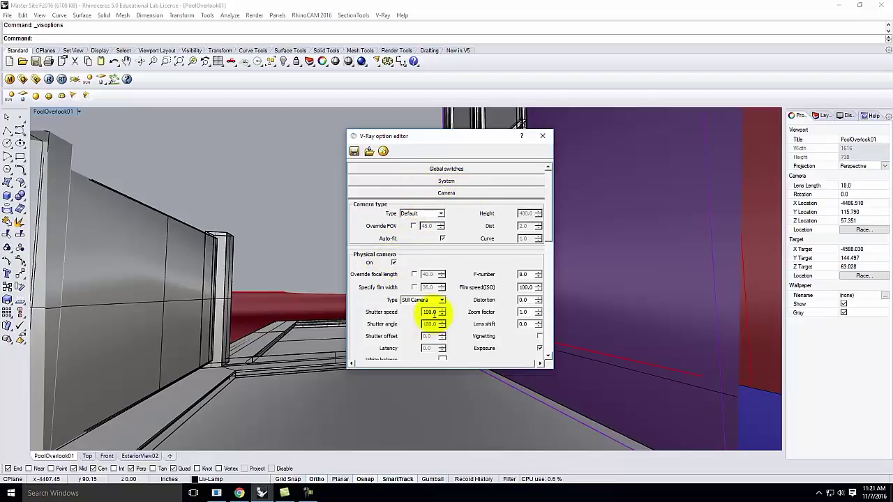
click(445, 194)
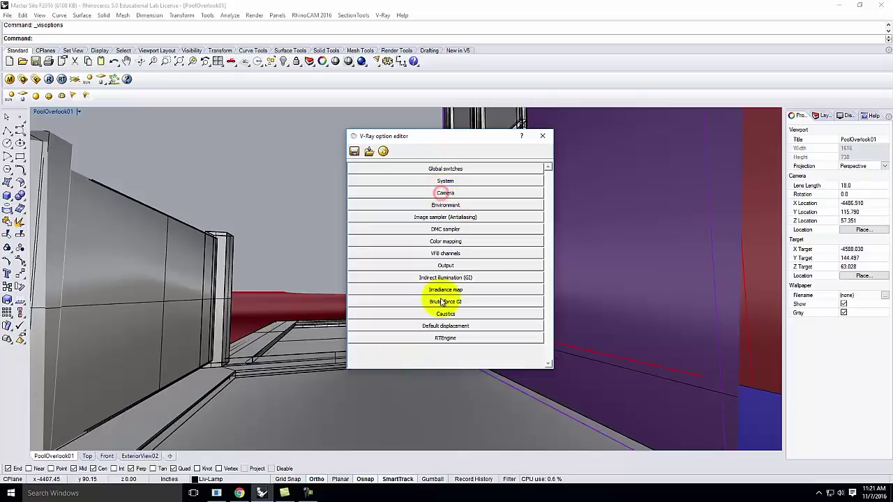
click(457, 266)
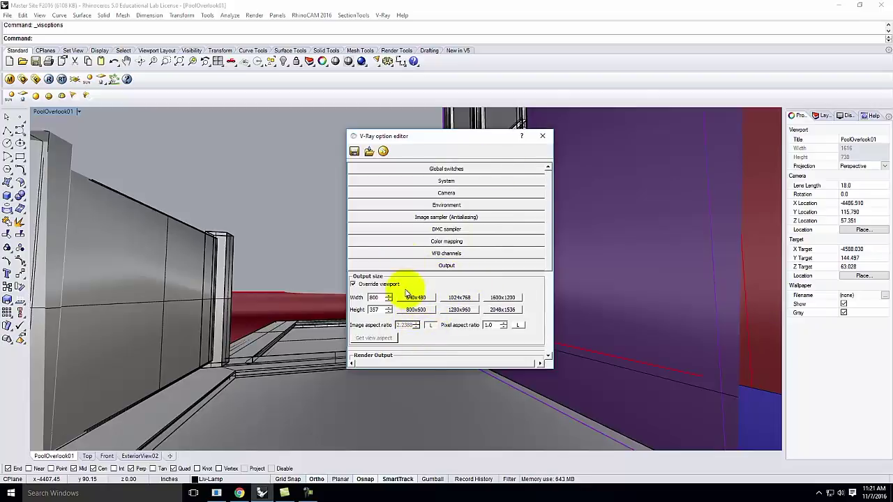
Close V-Ray options, set the viewport to InteriorRender02, and select the Sun layer
click(542, 136)
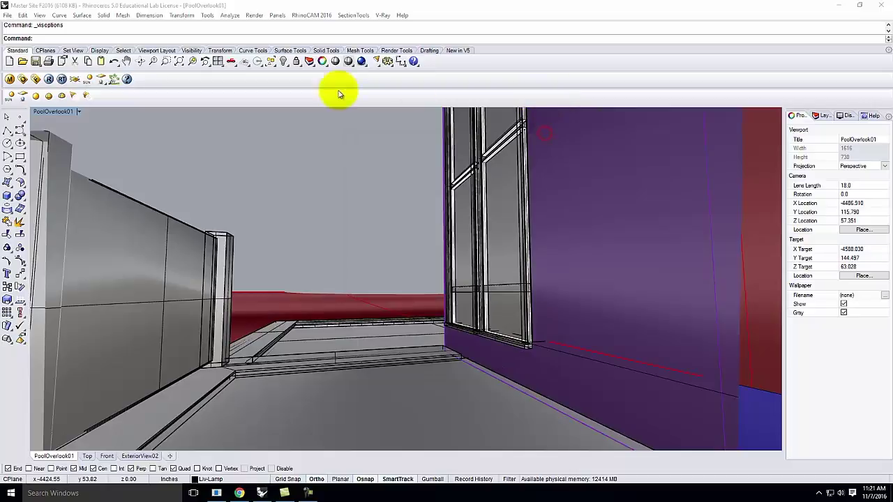
click(79, 111)
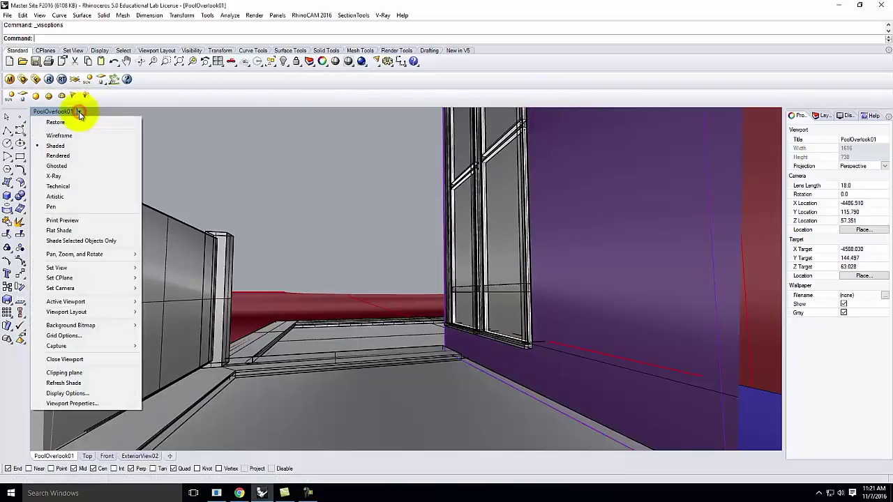
mouse_move(79, 290)
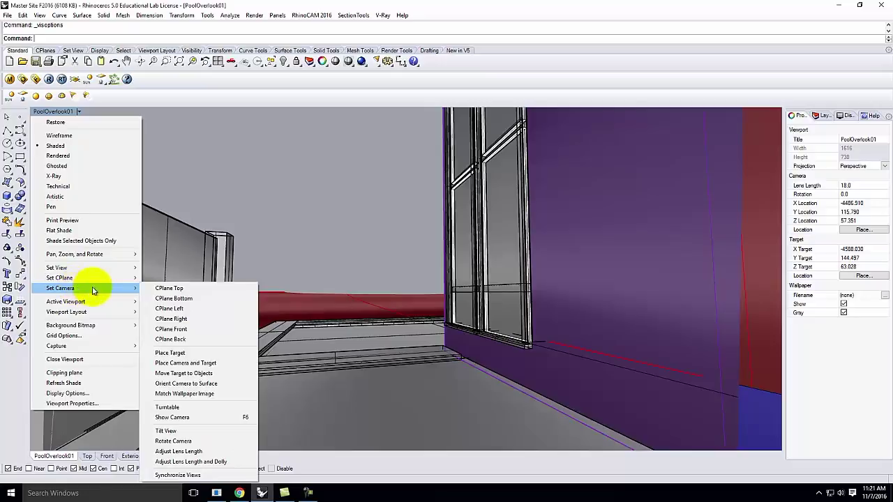
mouse_move(97, 272)
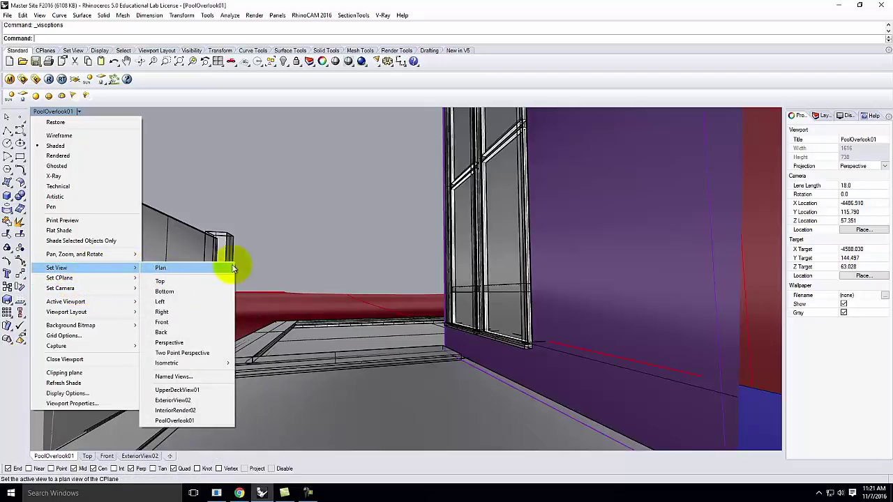
click(215, 409)
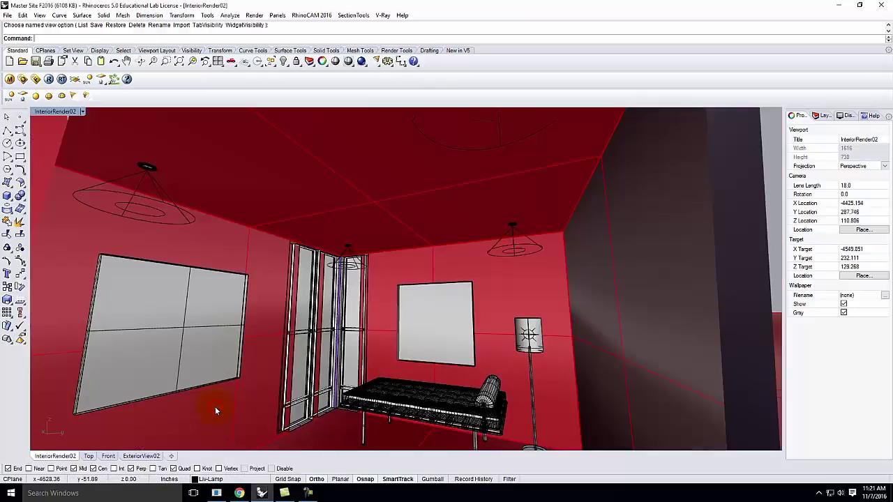
click(825, 115)
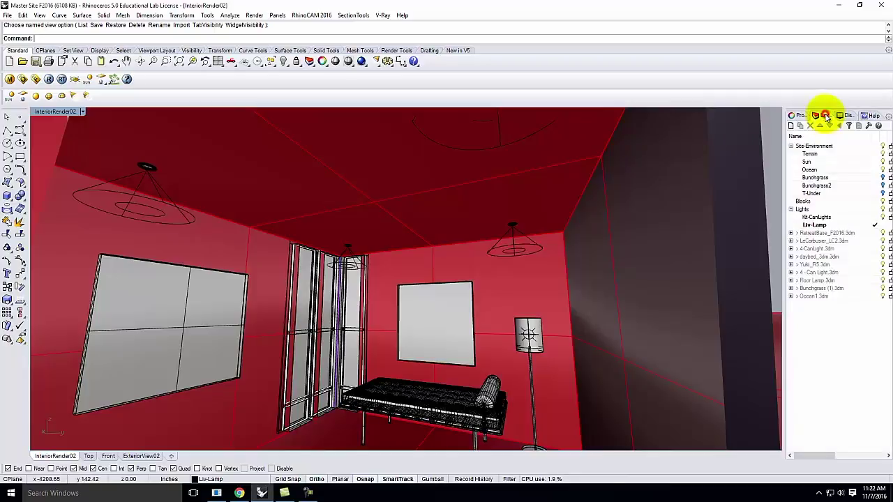
click(807, 162)
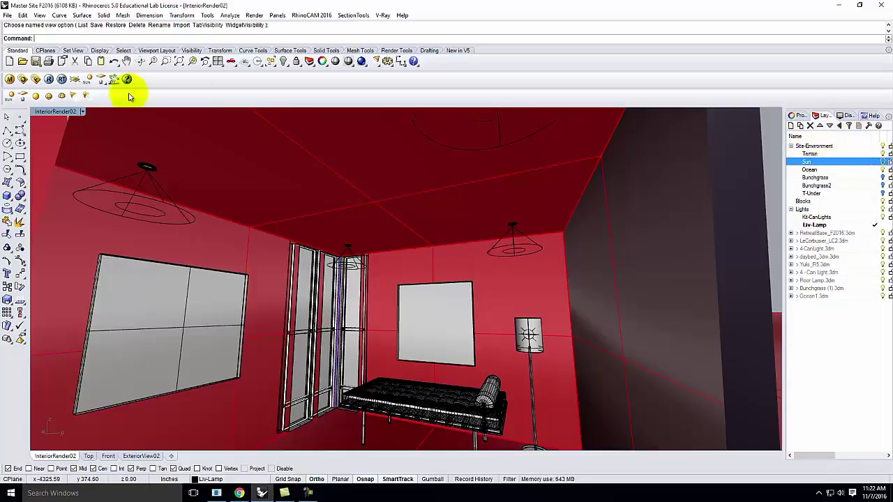
Set V-Ray output to 218 × 100 locked to the view aspect and launch a test render
click(22, 79)
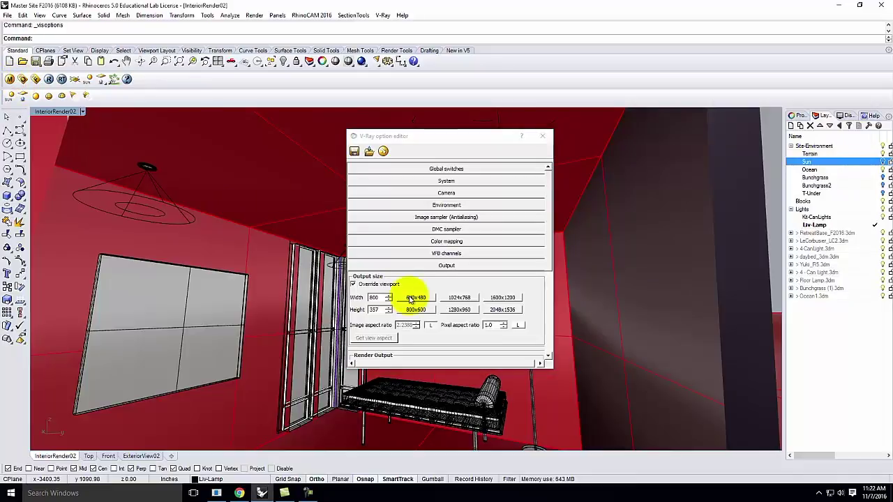
click(384, 340)
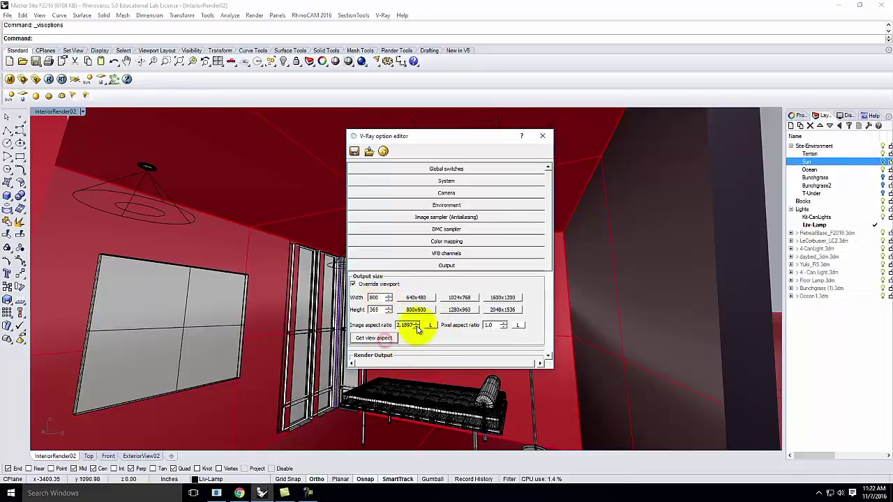
click(429, 325)
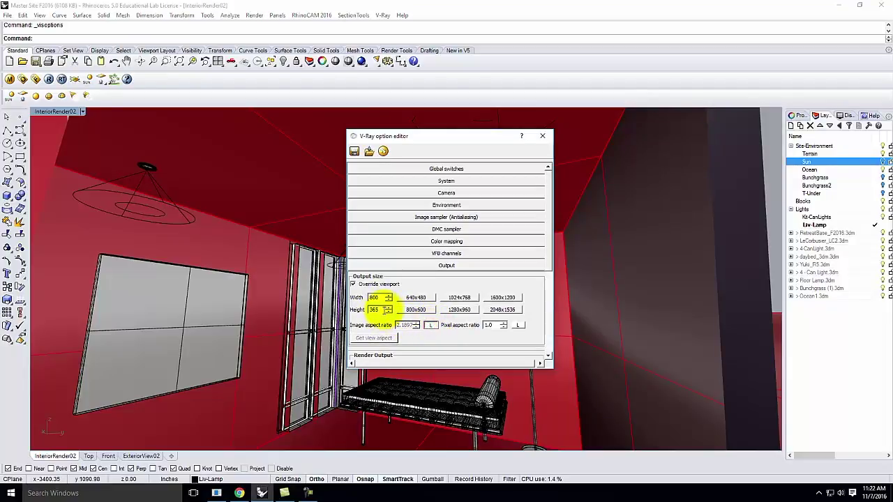
text(100)
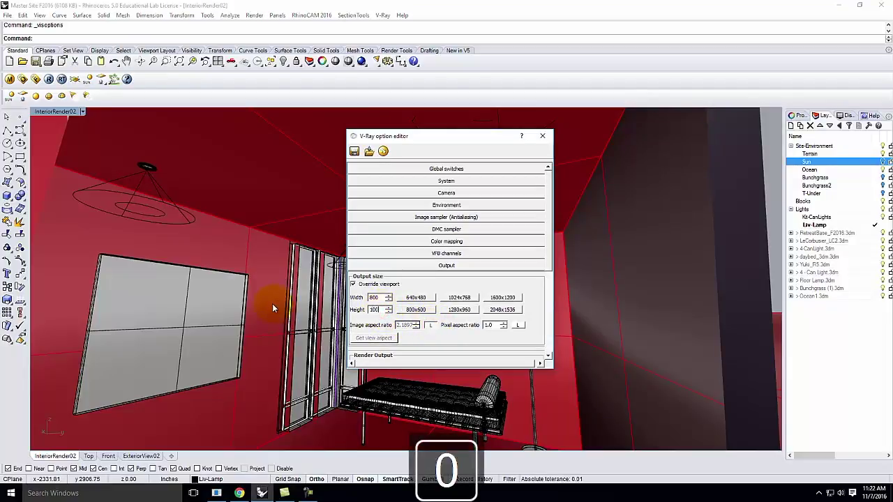
click(379, 296)
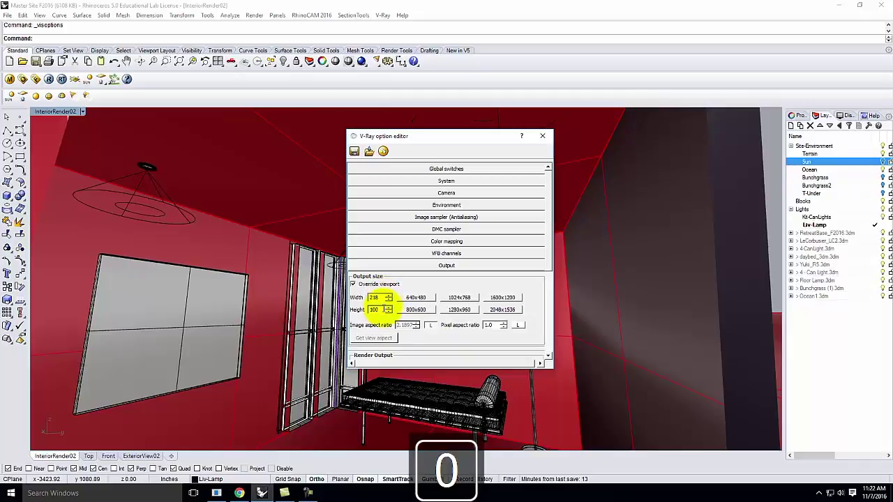
click(49, 78)
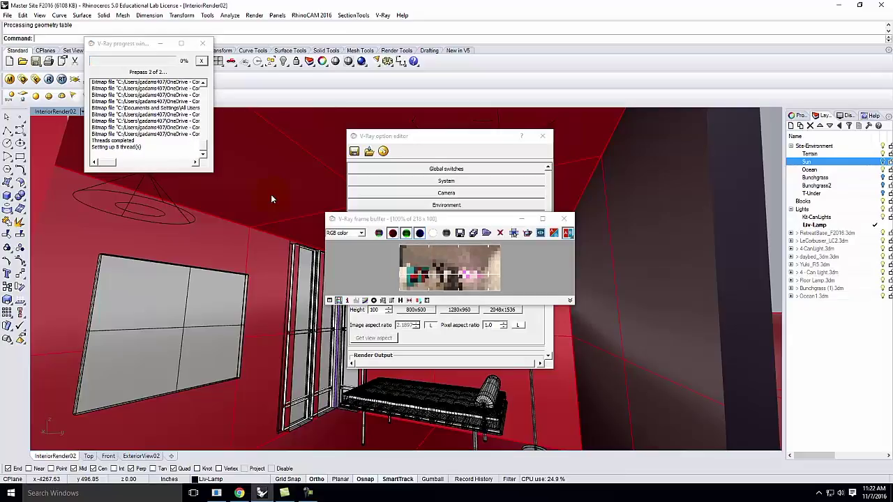
Let the 218×100 test render finish, then close the frame buffer and render settings editor
click(503, 309)
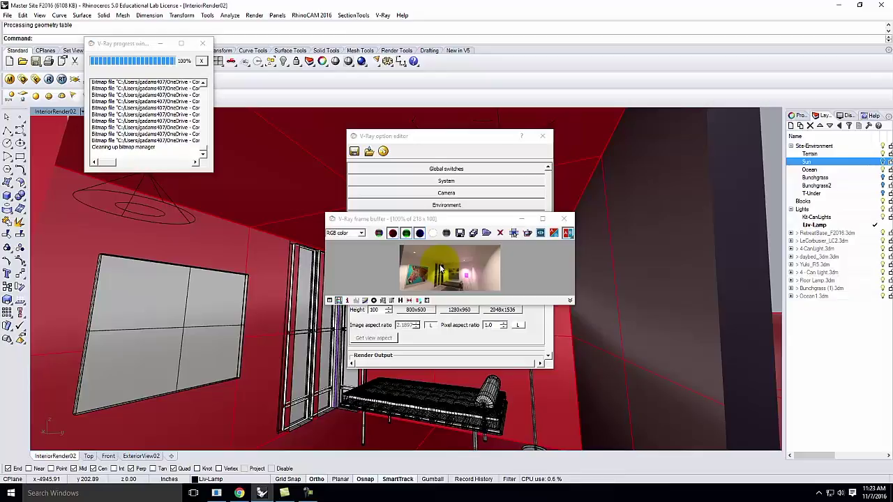
click(564, 219)
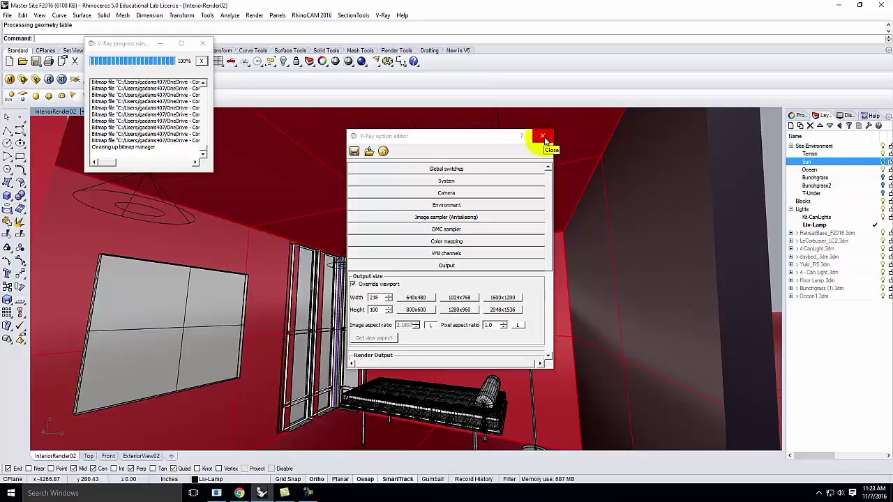
click(543, 137)
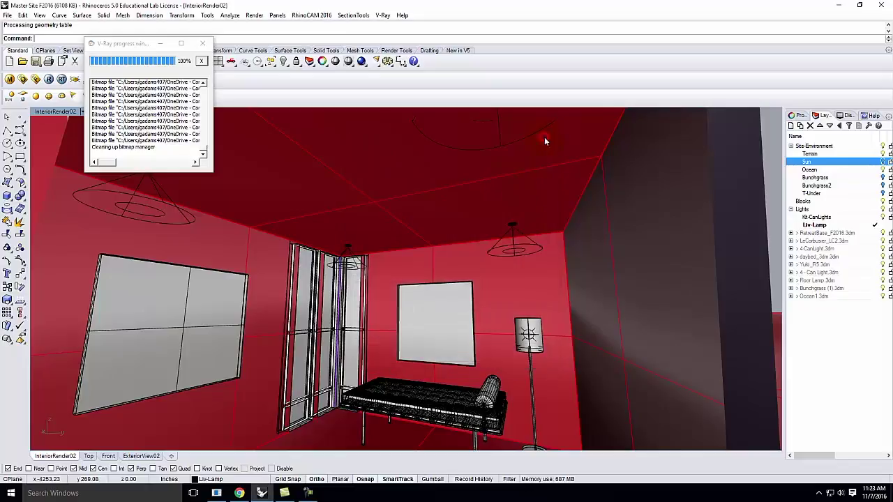
Close the render progress window and orbit the view toward the staircase
click(204, 44)
right_drag(525, 328, 240, 343)
scroll(475, 374, up, 5)
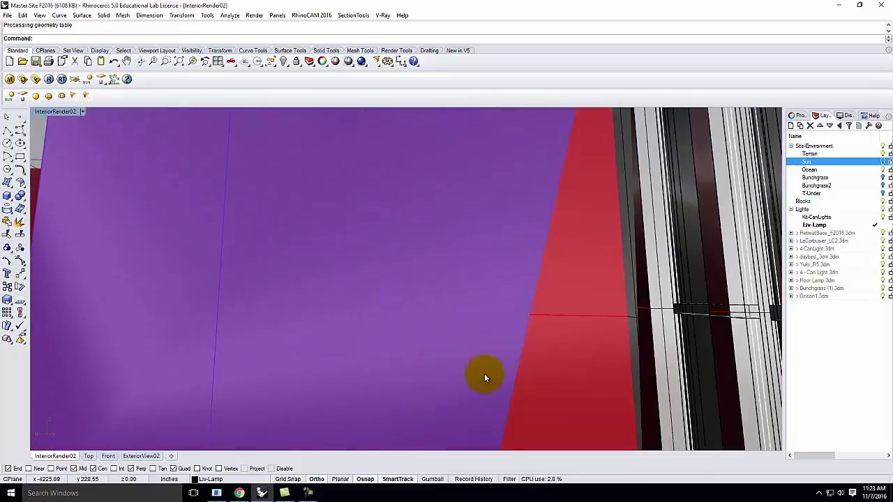
scroll(484, 373, down, 5)
right_drag(454, 369, 359, 313)
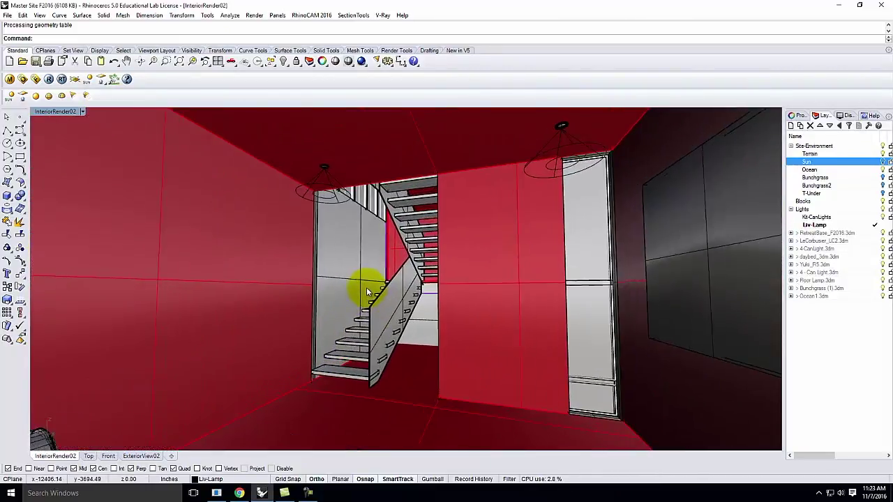
scroll(368, 289, up, 3)
Select the spot light above the stairs and Zoom Selected to frame it
click(341, 373)
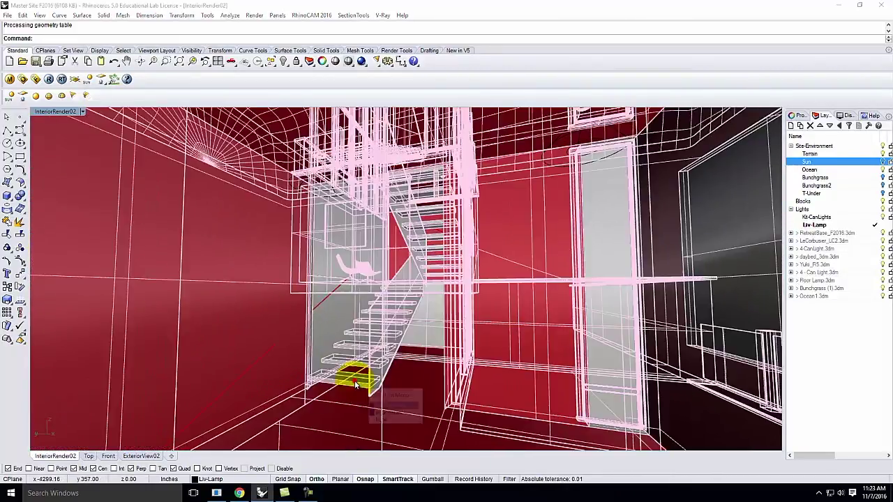
click(395, 409)
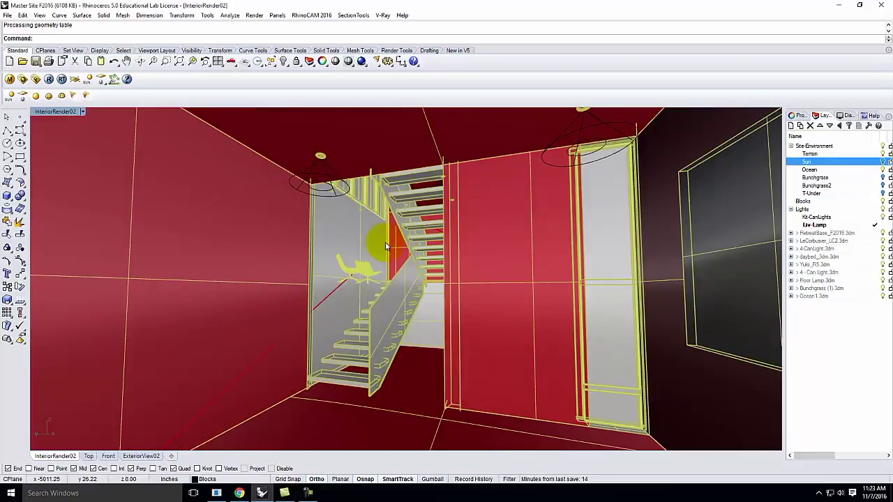
key(Escape)
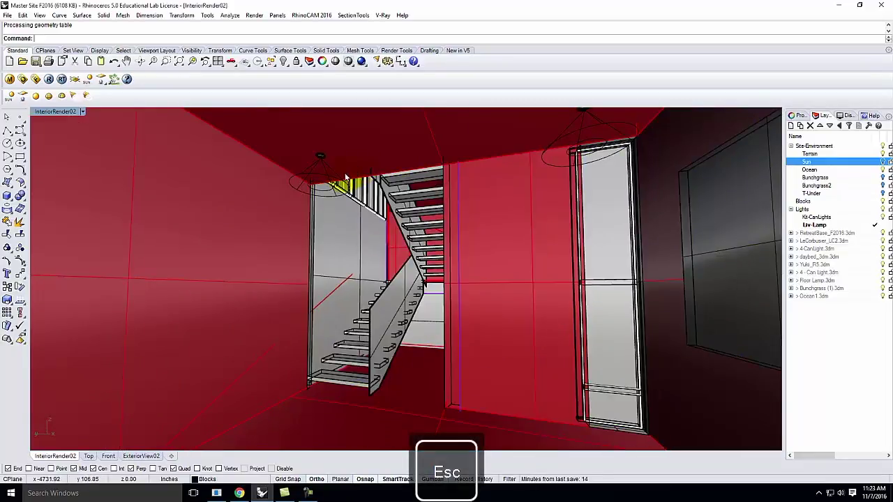
click(347, 184)
key(Return)
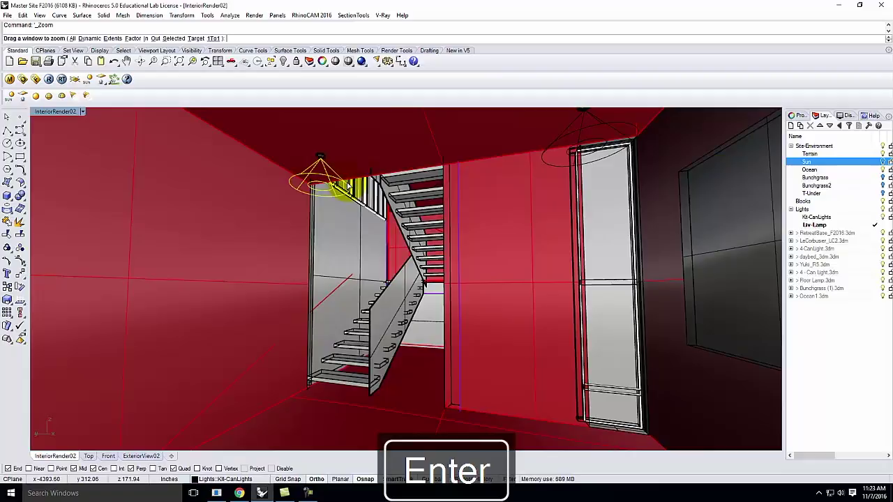
text(s)
key(Return)
ctrl+right_drag(385, 295, 384, 389)
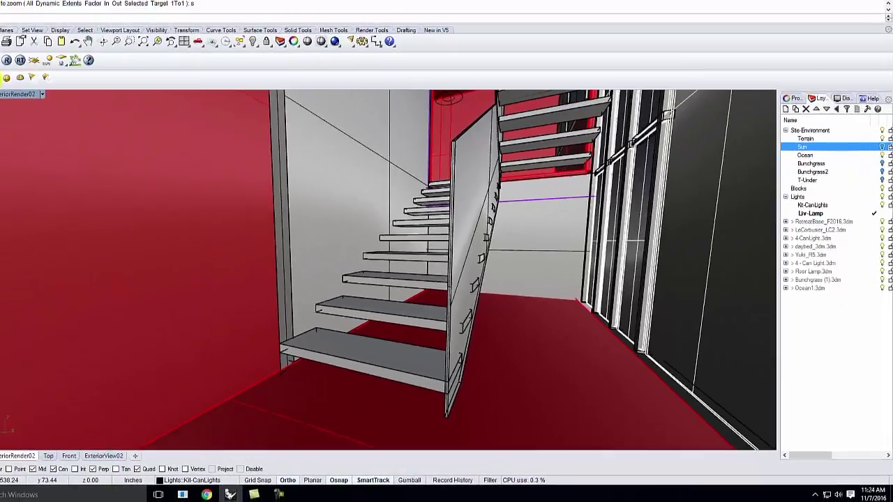
Start the V-Ray Rectangular Light tool in the stair close-up view
click(24, 94)
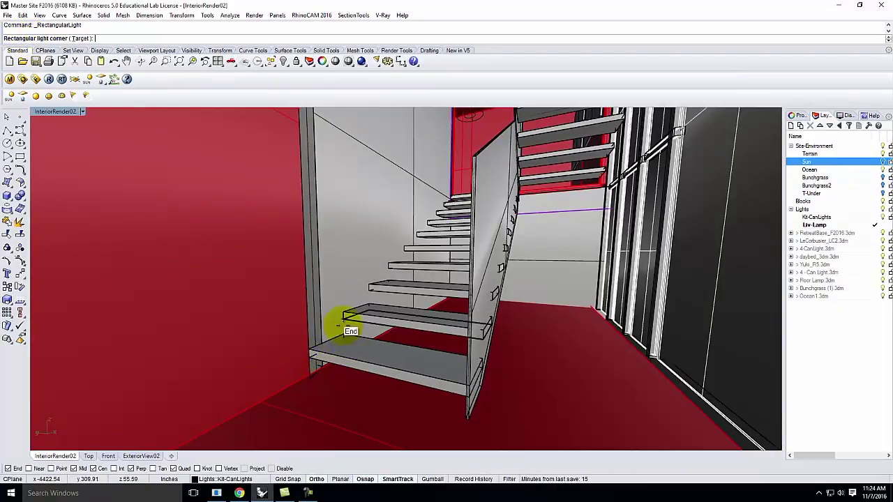
Draw a rectangular light snapped to a lower tread's corner, length and width, then select it
scroll(342, 325, up, 5)
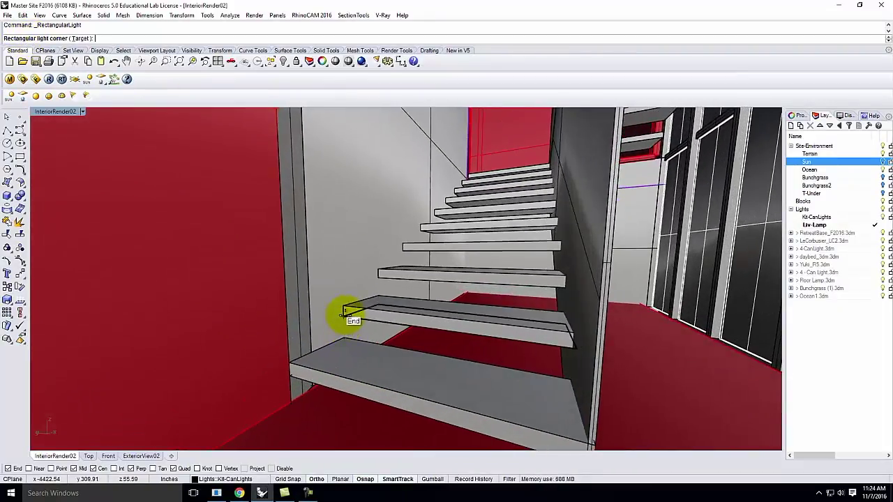
click(344, 313)
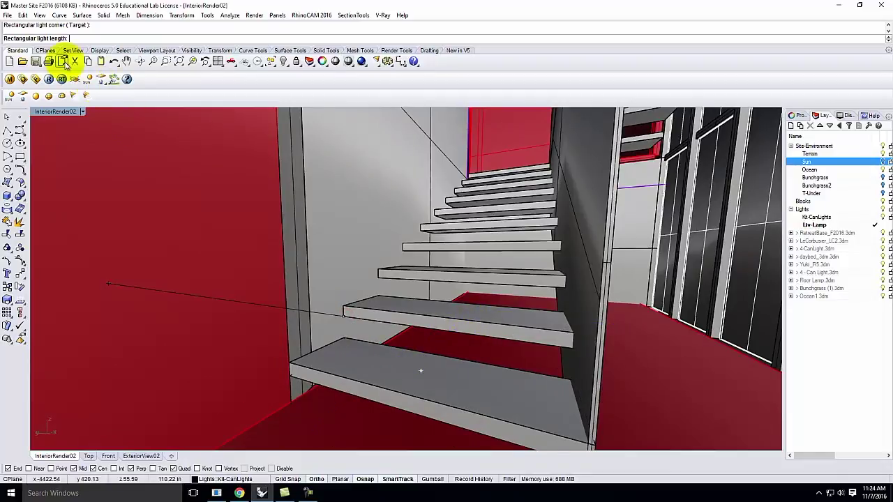
click(574, 348)
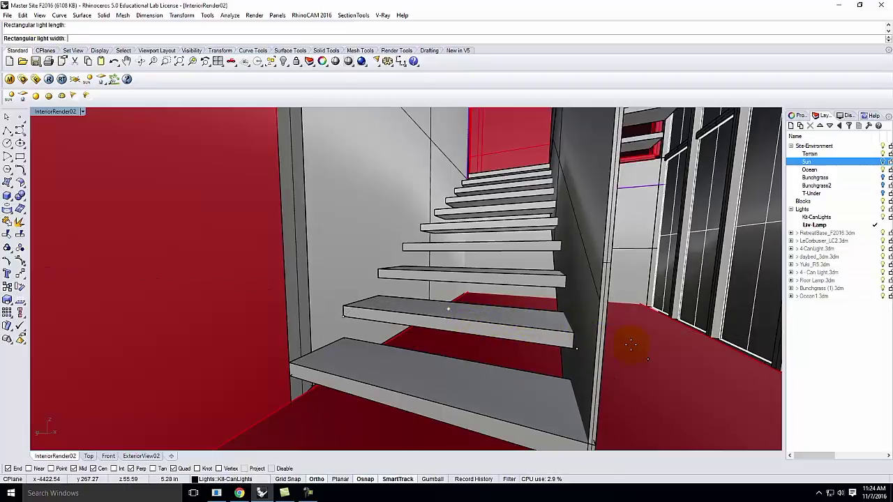
right_drag(630, 344, 483, 335)
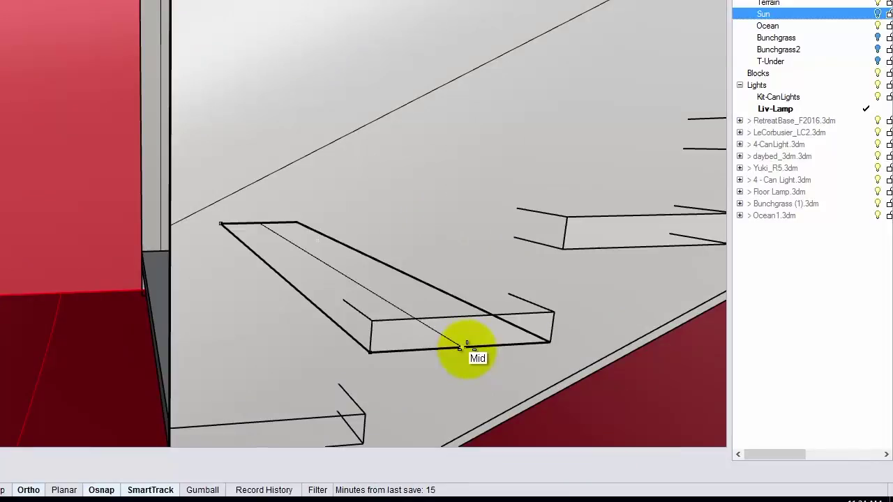
click(462, 347)
click(450, 337)
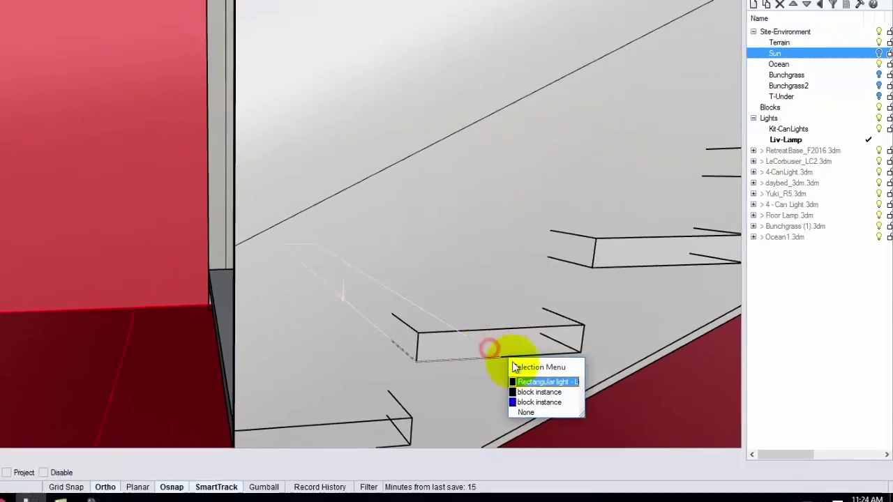
click(537, 382)
right_drag(305, 345, 410, 327)
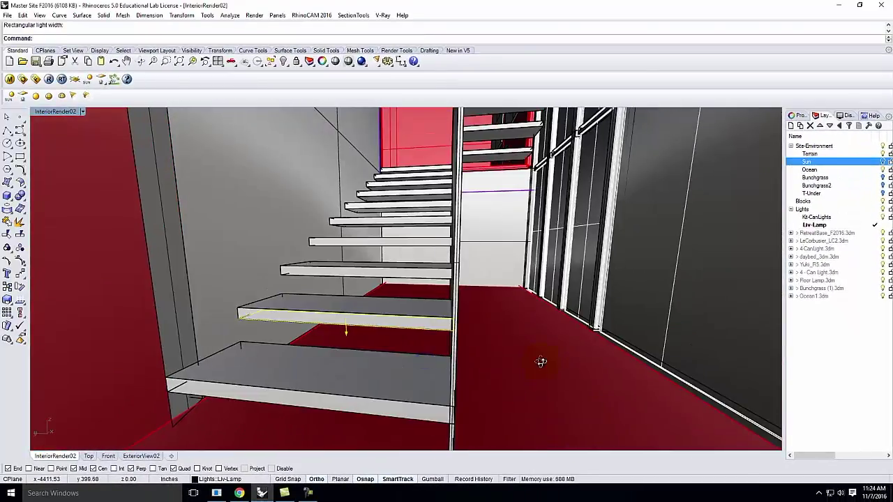
Move the light vertically 0.25 in down from the tread corner
right_drag(541, 362, 514, 356)
scroll(373, 337, up, 3)
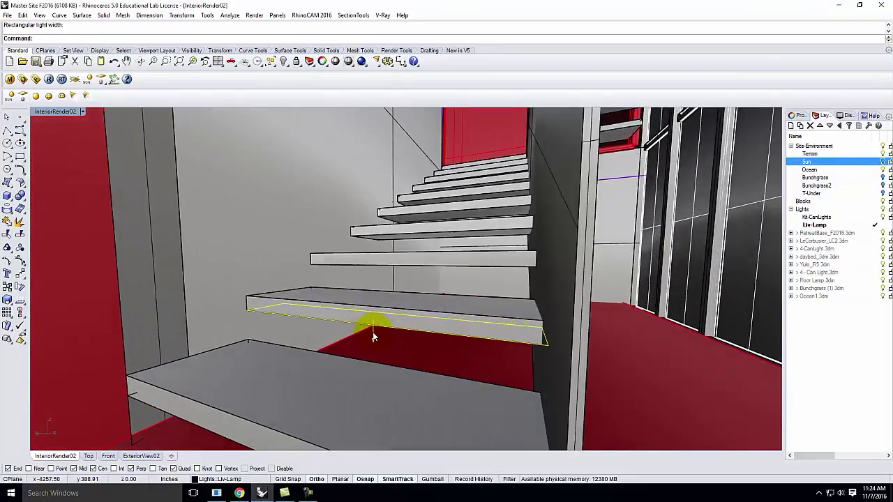
right_drag(373, 337, 377, 306)
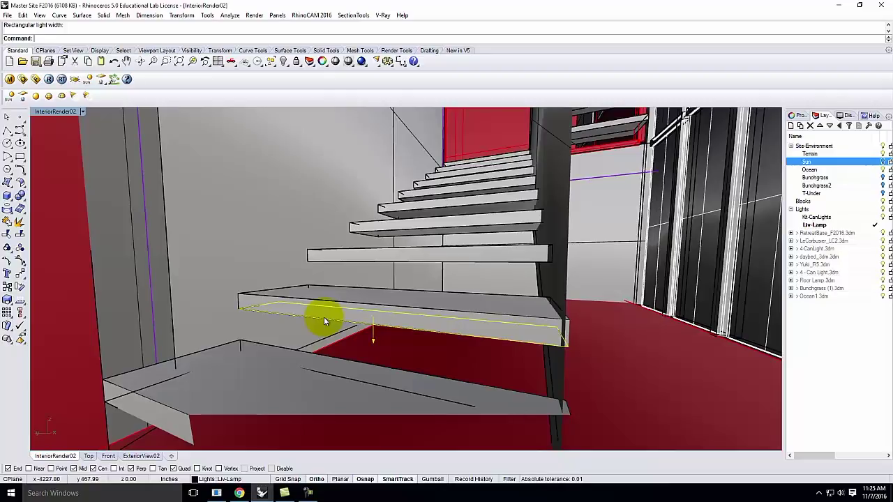
text(m)
key(Return)
text(v)
key(Return)
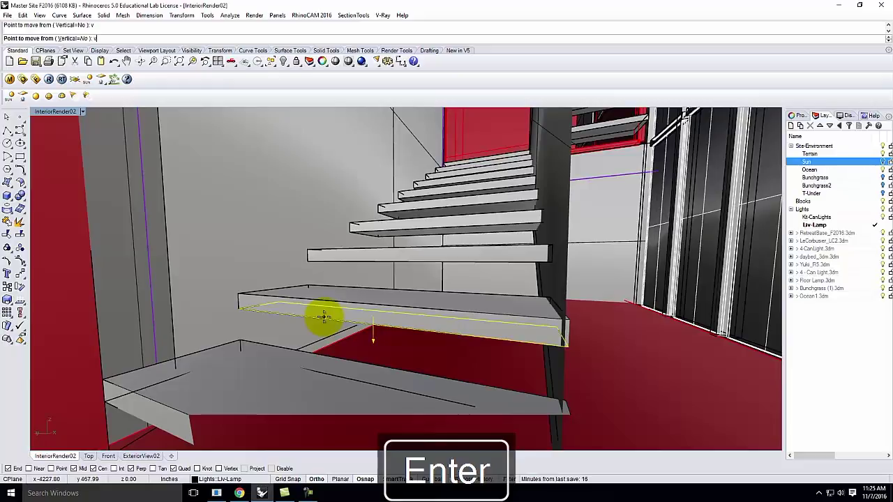
scroll(323, 317, up, 2)
click(220, 307)
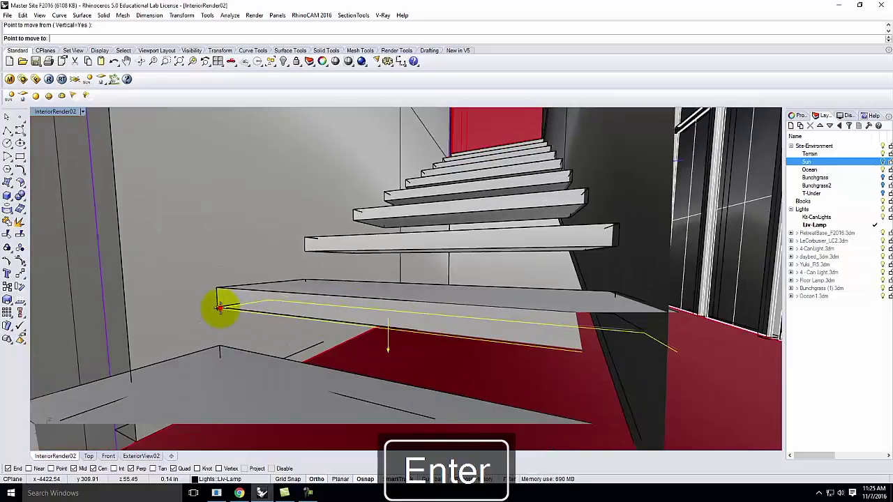
text(-25)
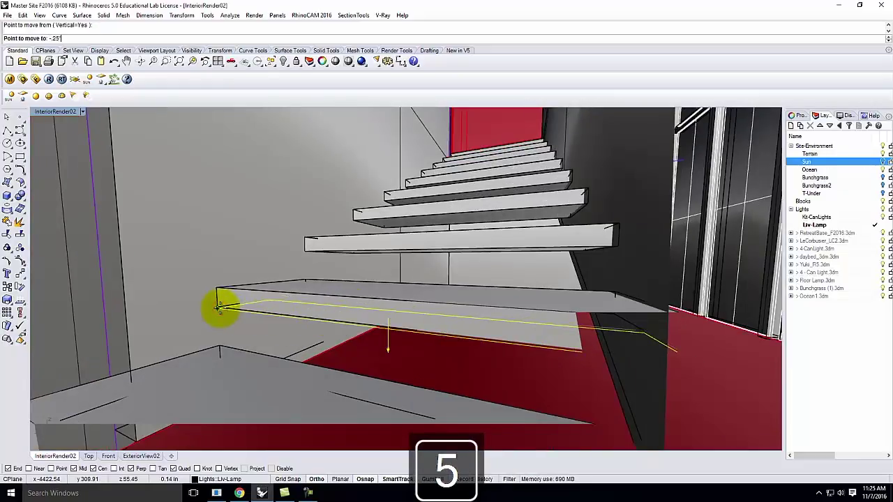
key(Return)
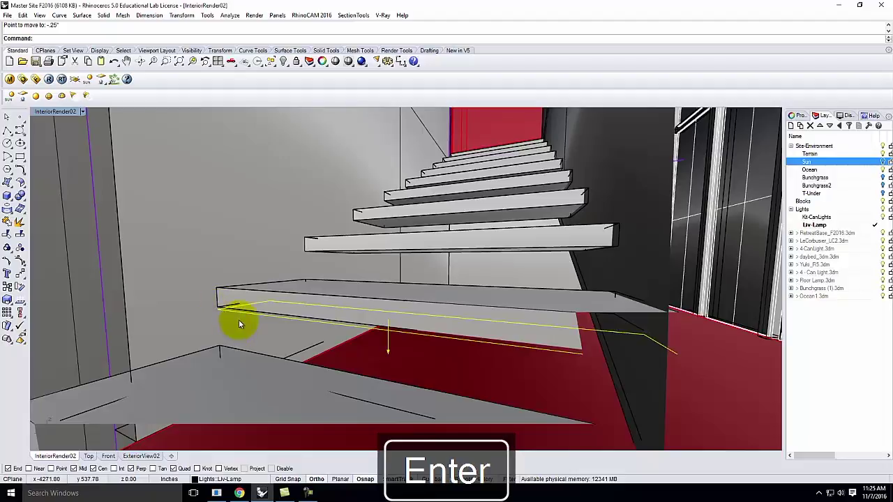
Start a one-directional Scale1D of the light
right_drag(644, 309, 676, 344)
text(S)
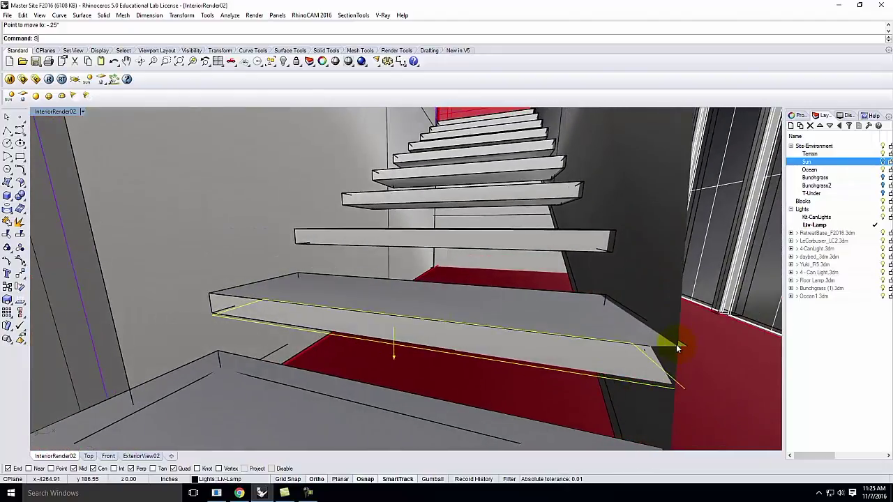
text(cale1D)
key(Return)
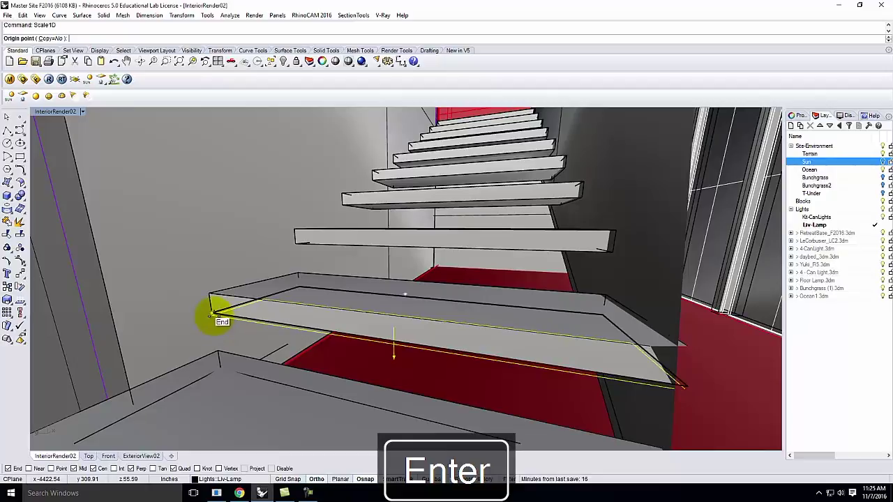
Stretch the light from the tread corner to the tread's far end and inspect it
click(215, 314)
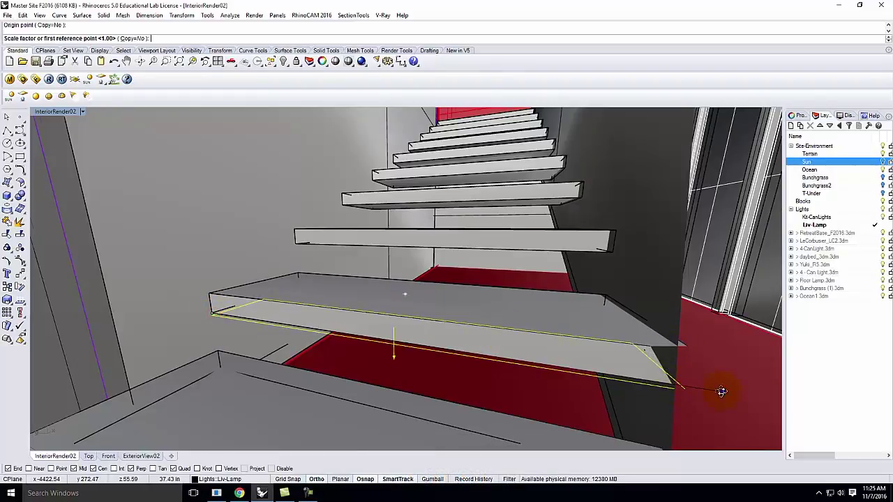
right_drag(719, 391, 624, 379)
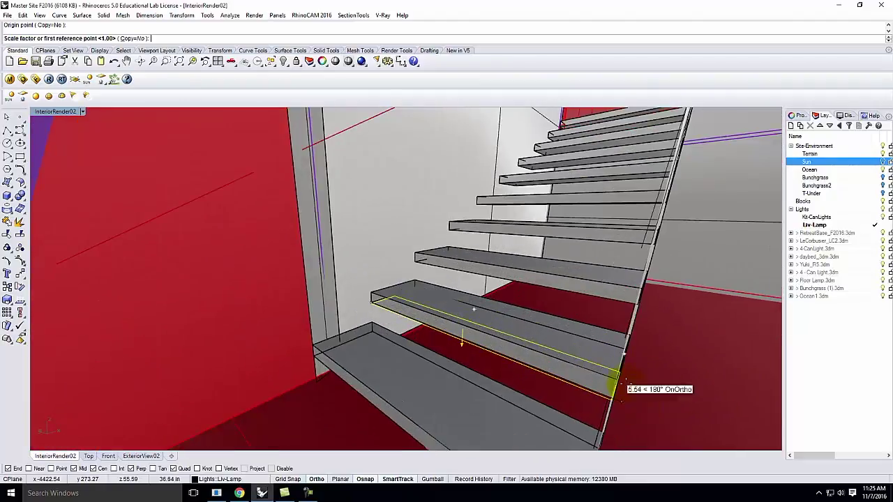
click(608, 388)
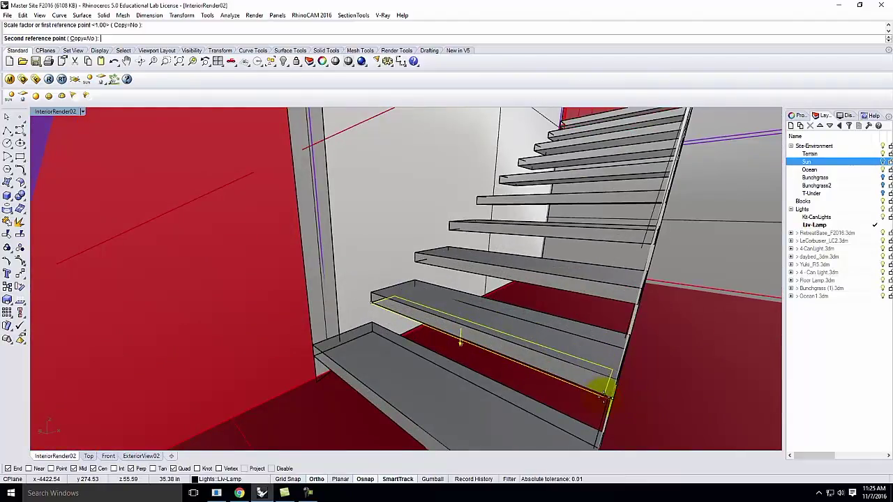
click(600, 386)
right_drag(549, 393, 582, 398)
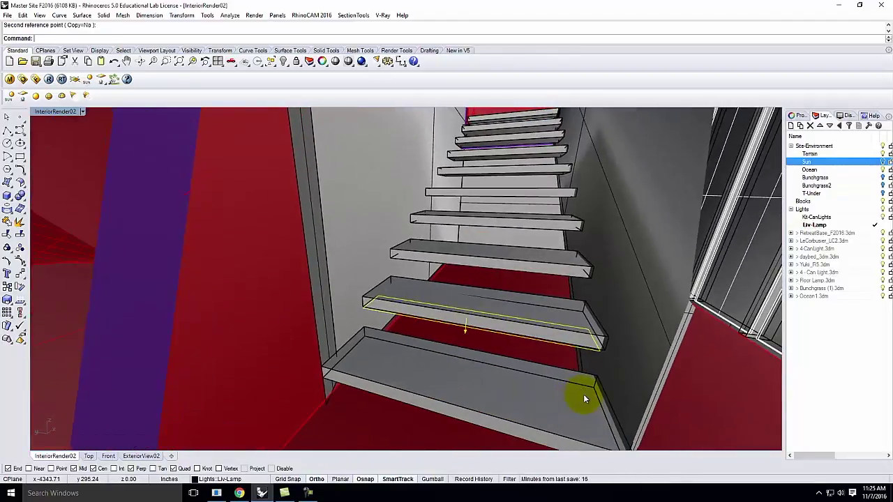
scroll(515, 361, down, 3)
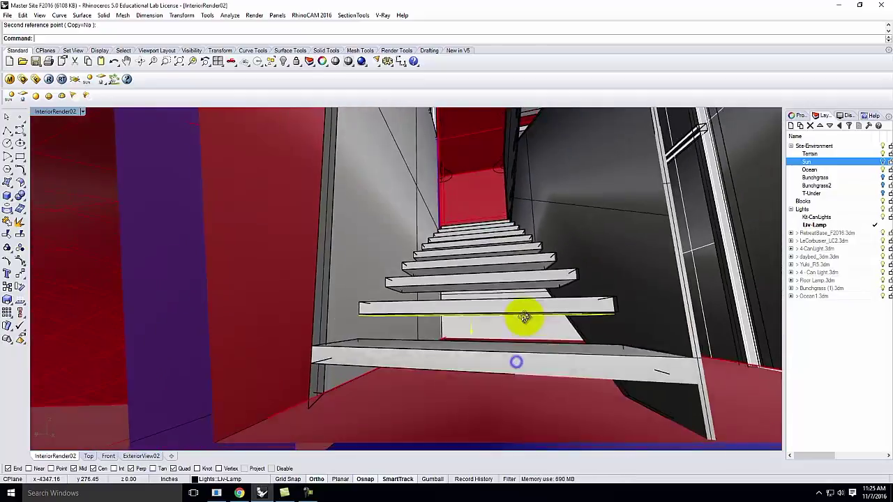
scroll(516, 360, up, 3)
scroll(517, 356, up, 1)
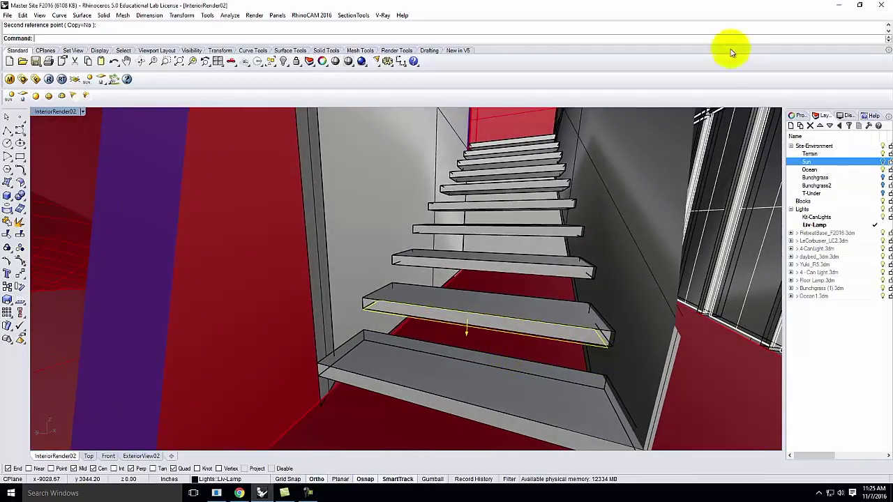
Set the rectangular light's V-Ray colour to light orange (255, 214, 170)
click(796, 115)
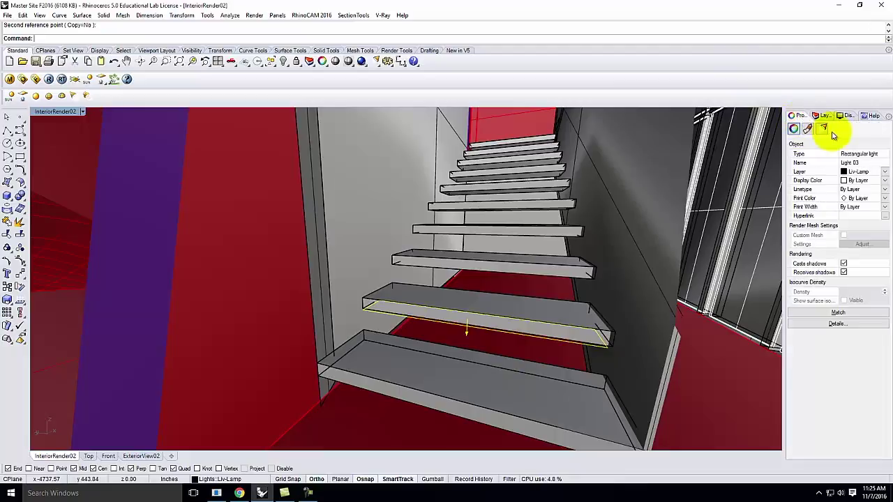
click(822, 129)
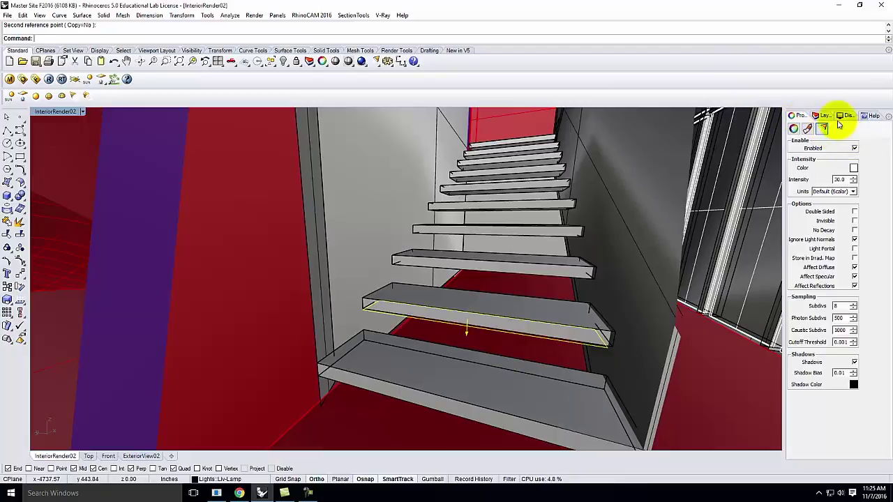
click(854, 168)
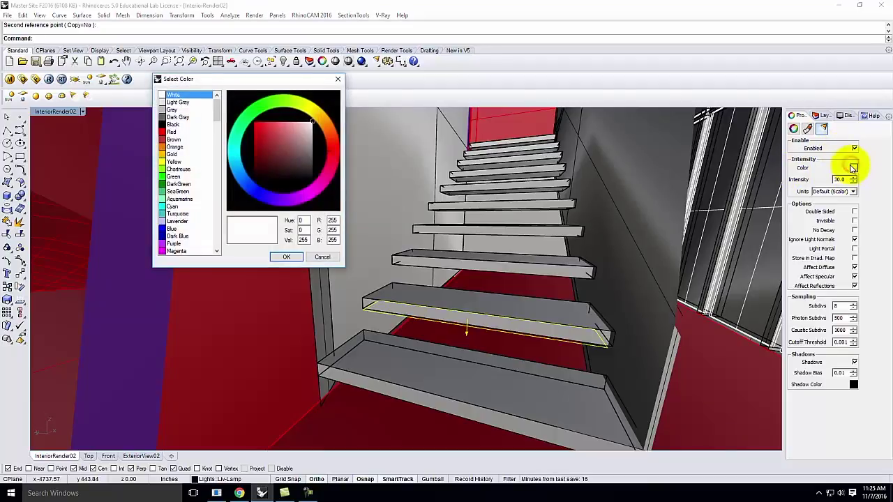
double_click(332, 231)
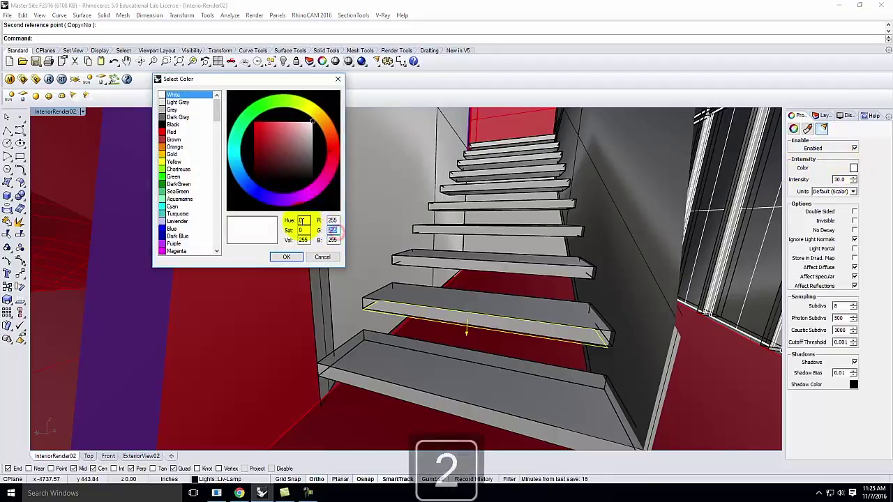
text(214)
key(Tab)
text(170)
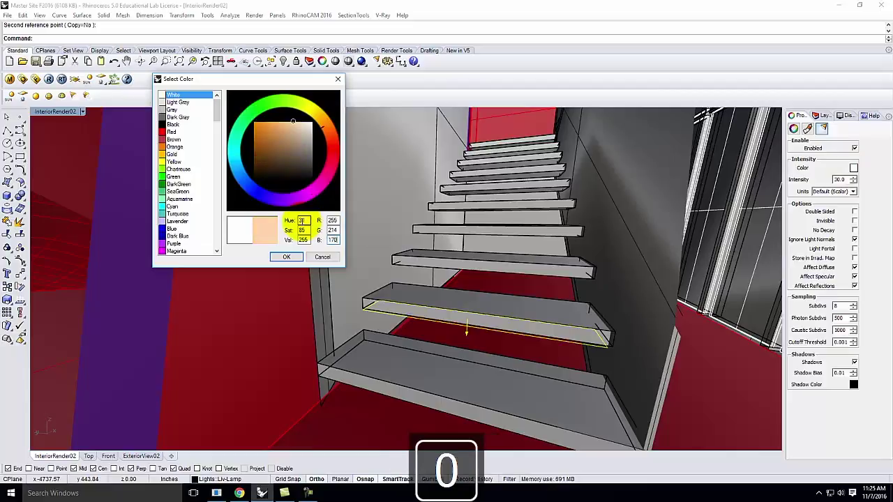
click(292, 260)
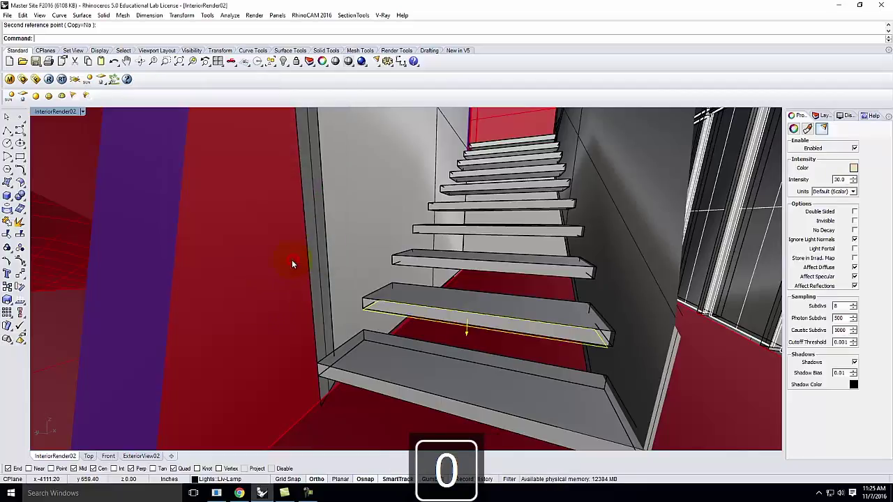
Set the light's intensity units to Radiant power and intensity to 30
click(834, 192)
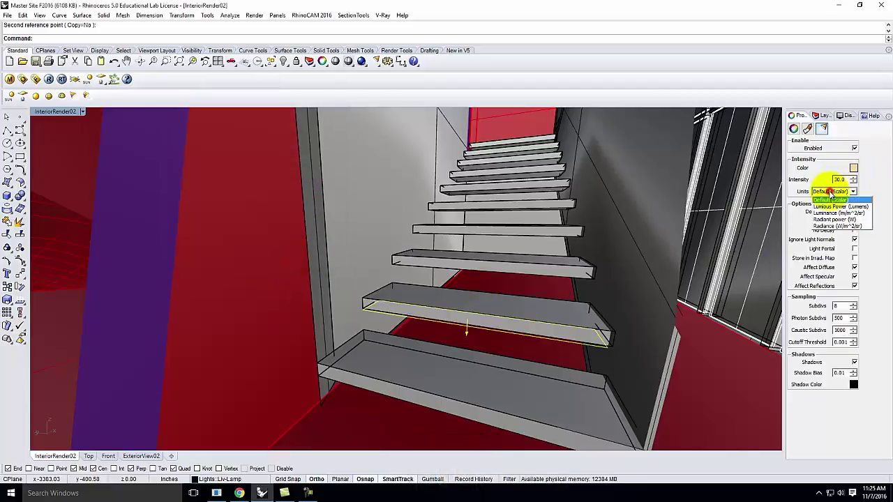
click(836, 222)
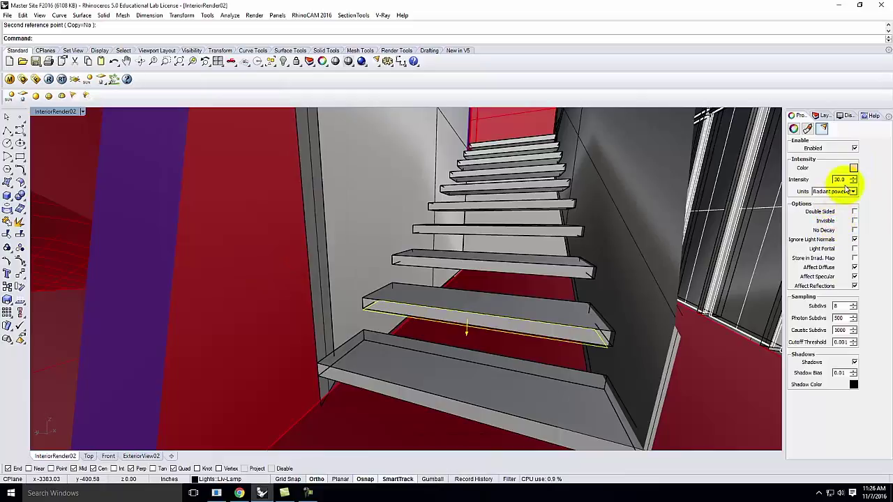
double_click(840, 180)
text(30)
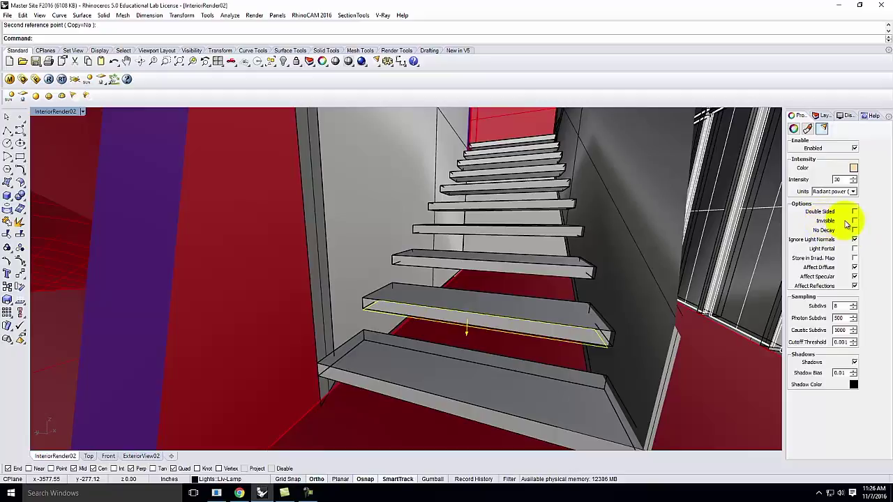
Tick the Invisible option in the tread light's V-Ray Options
click(855, 221)
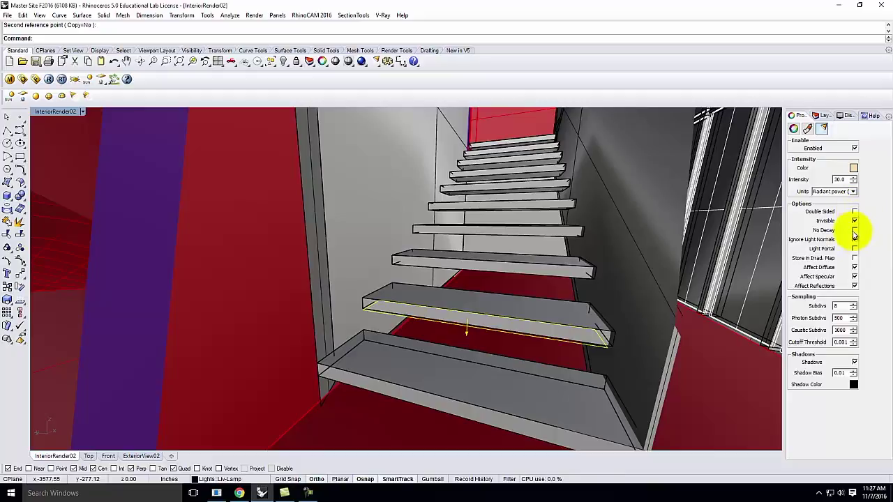
click(854, 221)
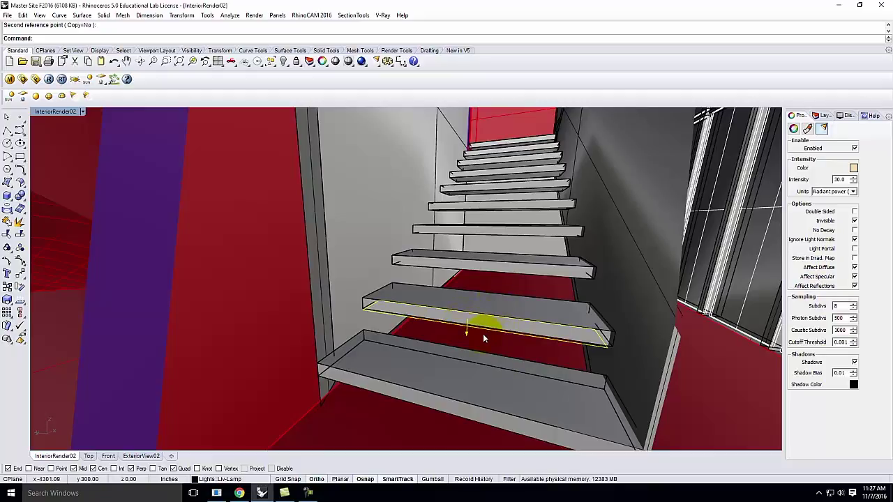
key(f)
key(p)
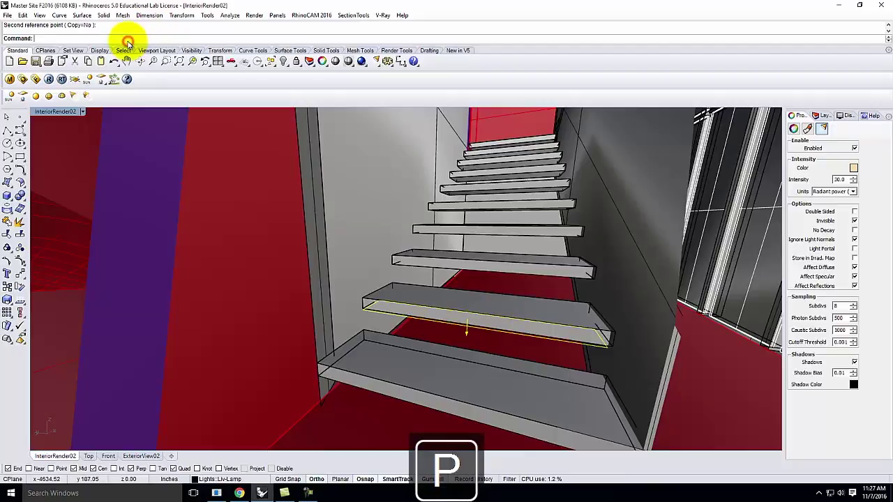
key(Up)
key(Return)
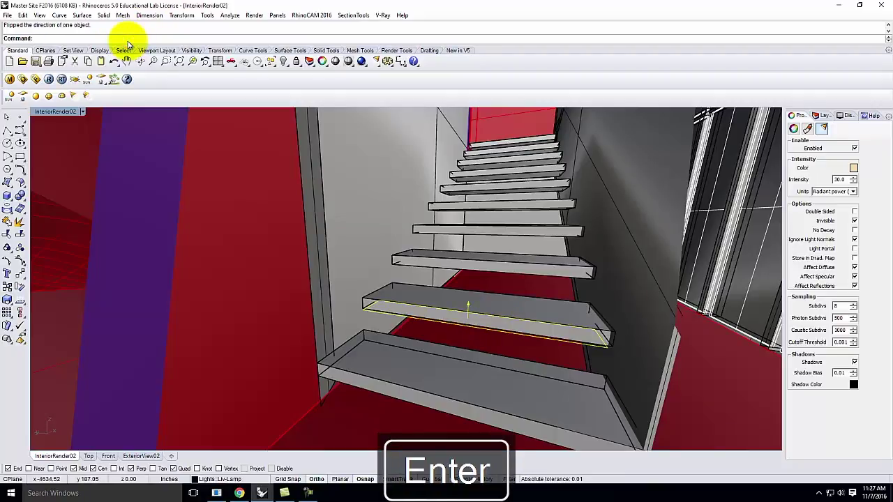
key(Up)
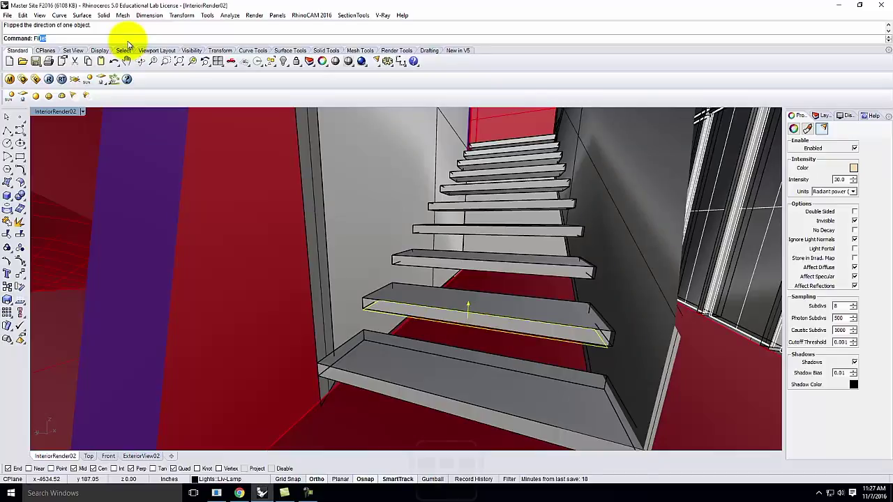
text(p)
key(Return)
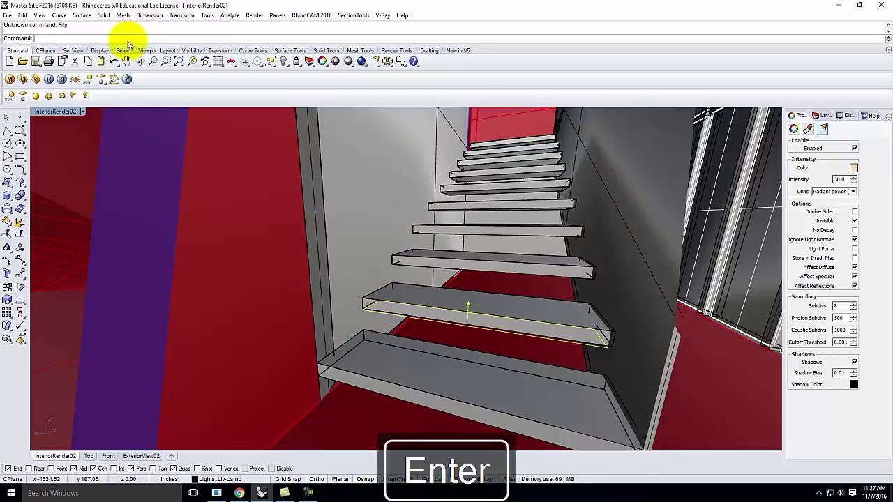
key(Up)
key(Return)
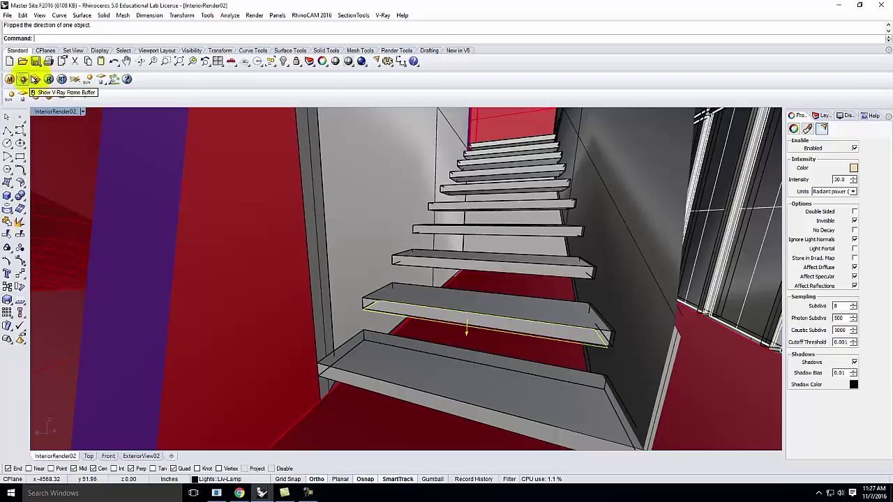
Confirm the 218×100 output size in V-Ray Options, then render and enlarge the frame buffer
click(23, 79)
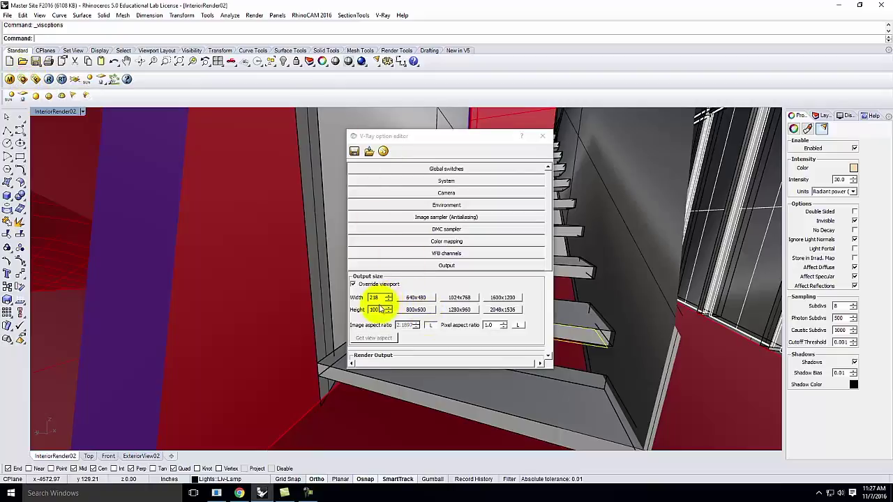
click(544, 137)
click(544, 137)
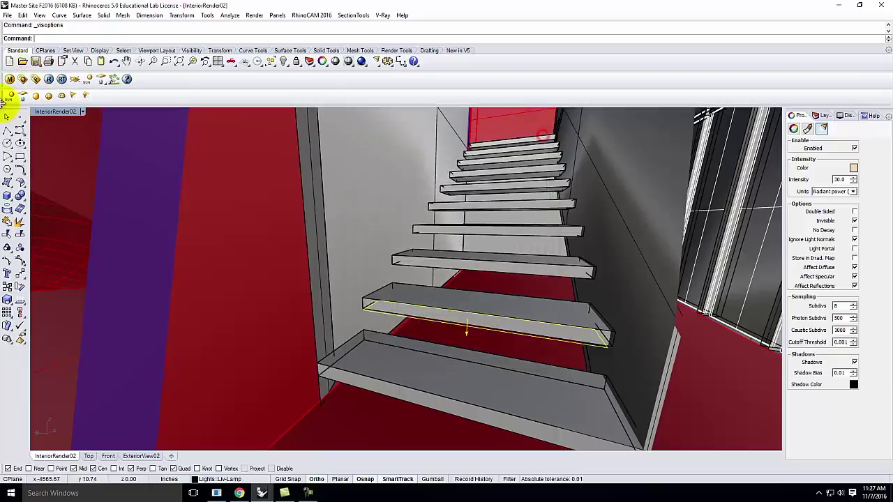
click(48, 79)
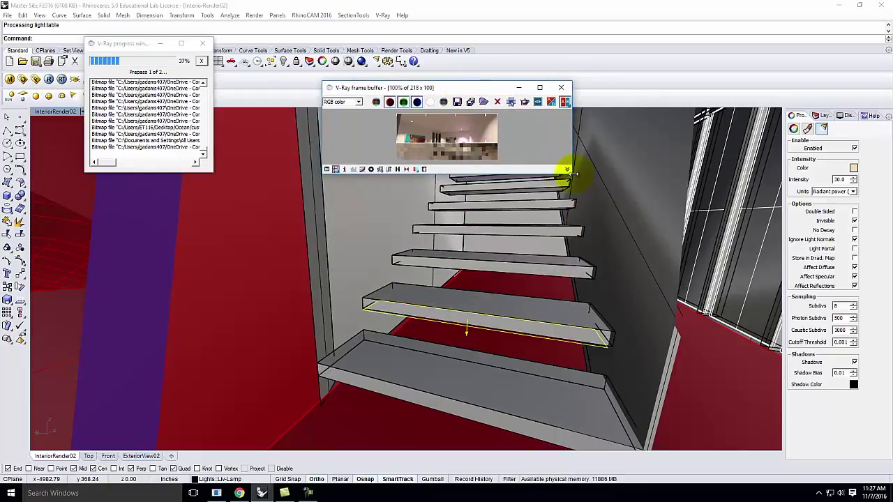
drag(572, 172, 690, 173)
scroll(528, 135, up, 1)
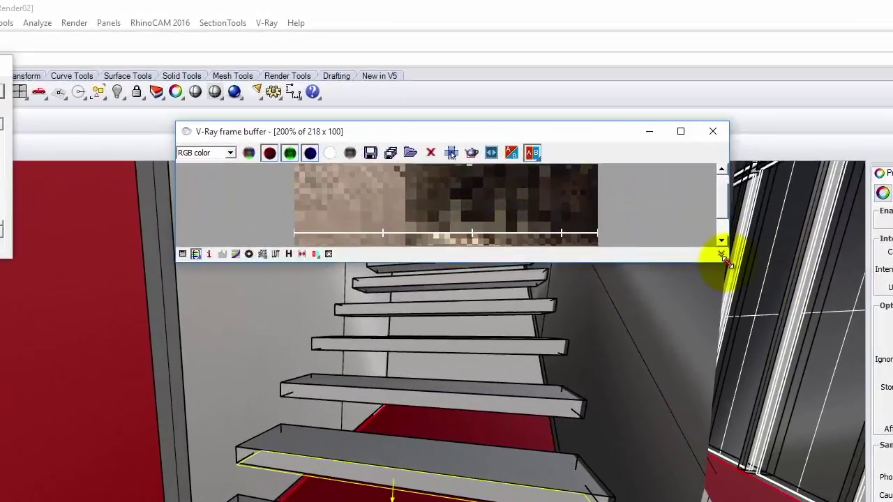
drag(725, 258, 745, 491)
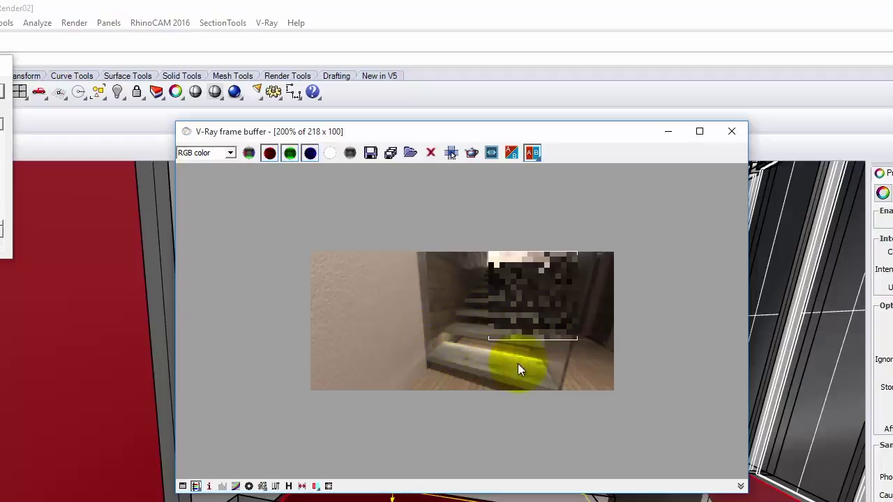
Close the render window and copy the tread light from the bottom step's corner to the next step
click(732, 132)
key(Return)
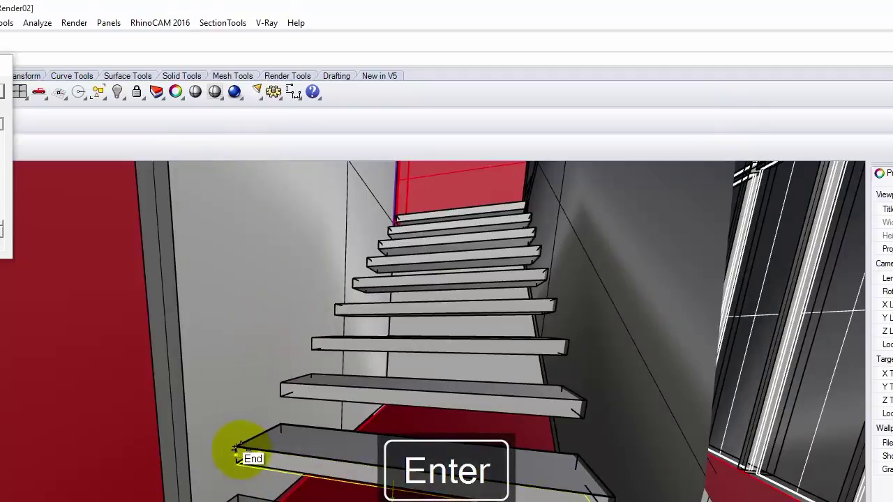
click(235, 451)
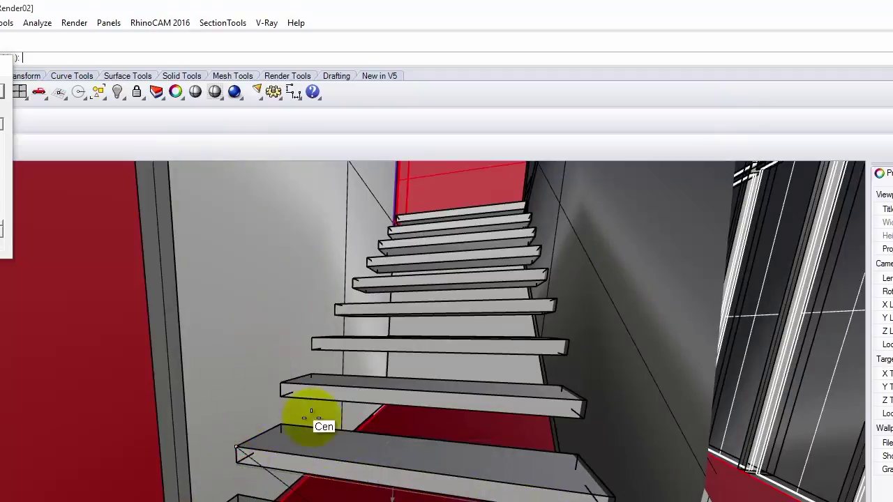
click(282, 383)
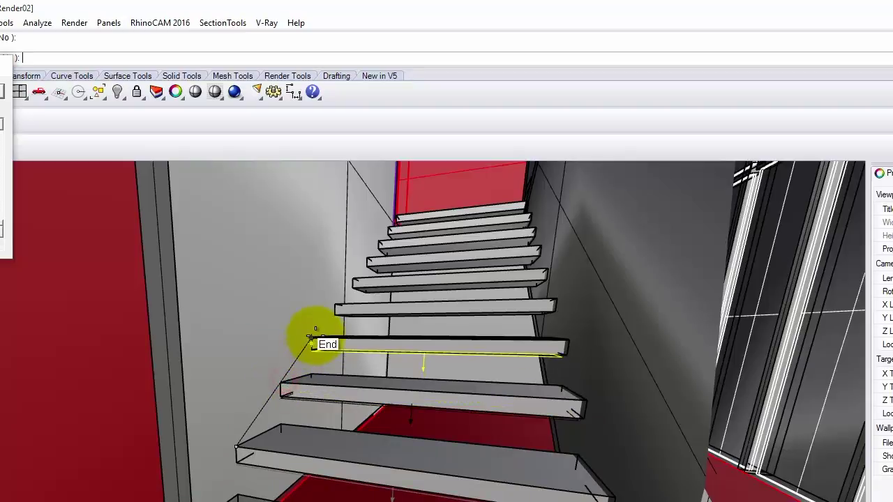
click(309, 337)
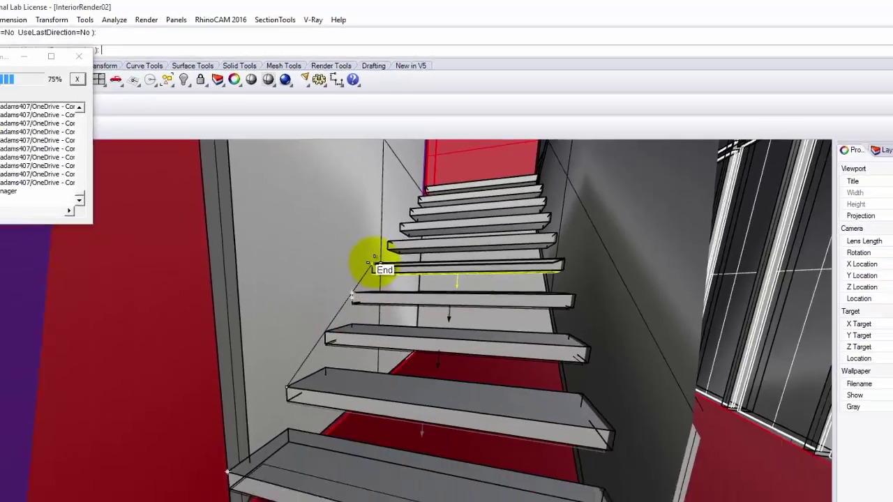
scroll(499, 268, down, 6)
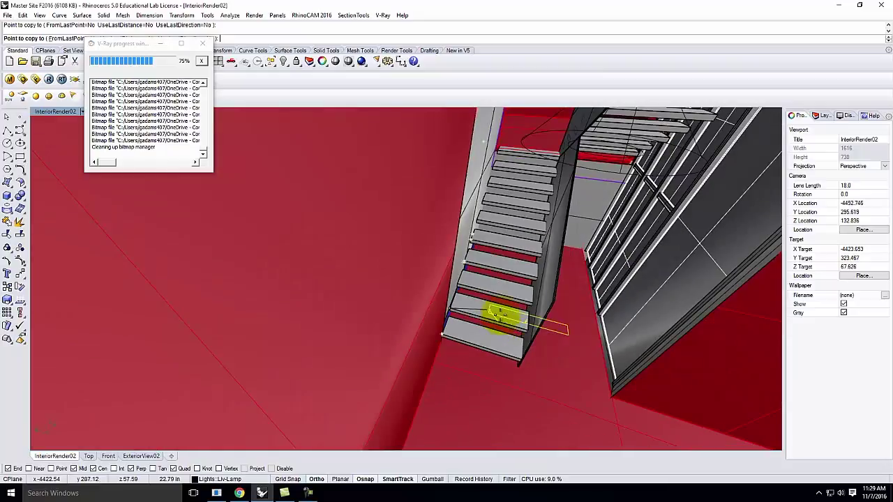
scroll(491, 209, up, 4)
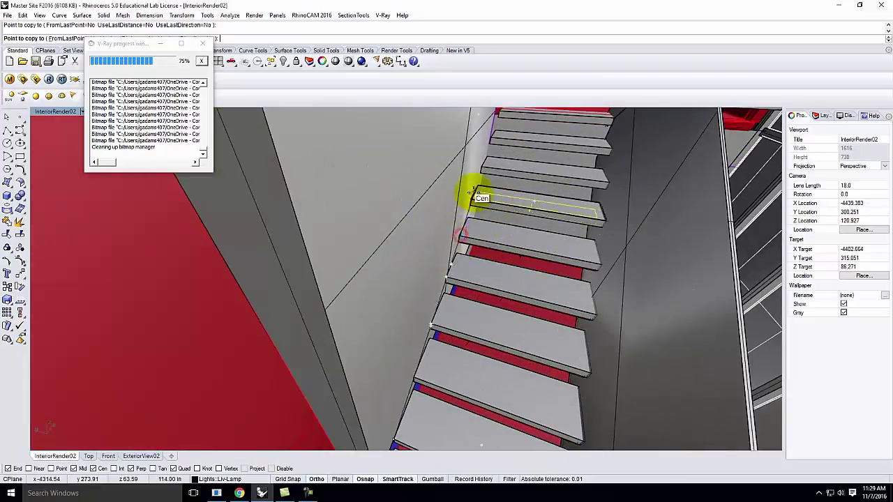
scroll(479, 204, up, 4)
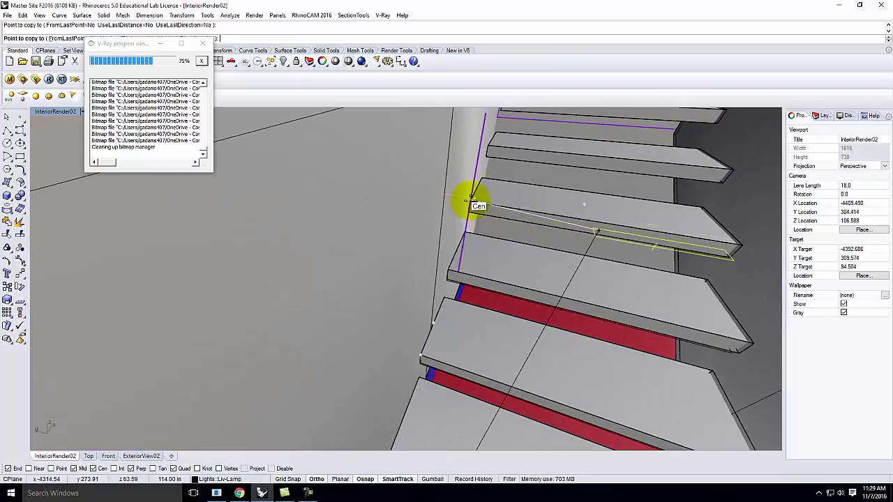
Place further light copies under other treads, turning Ortho off
click(479, 203)
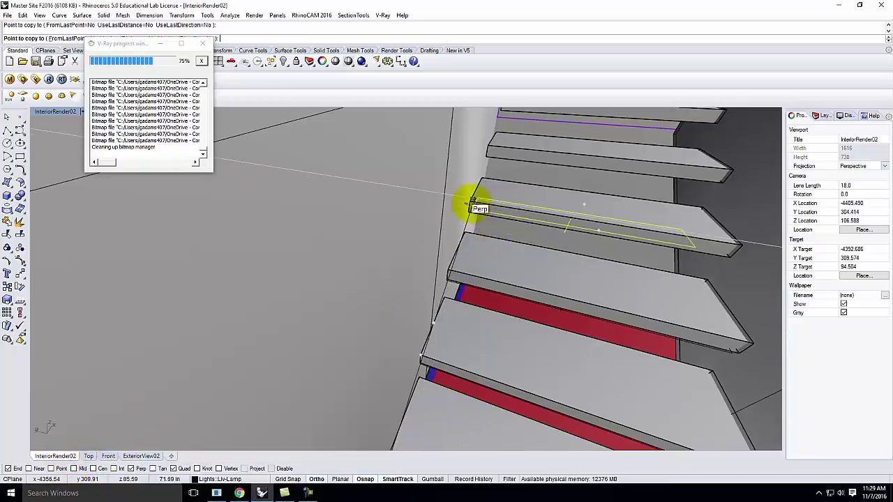
right_drag(489, 199, 515, 213)
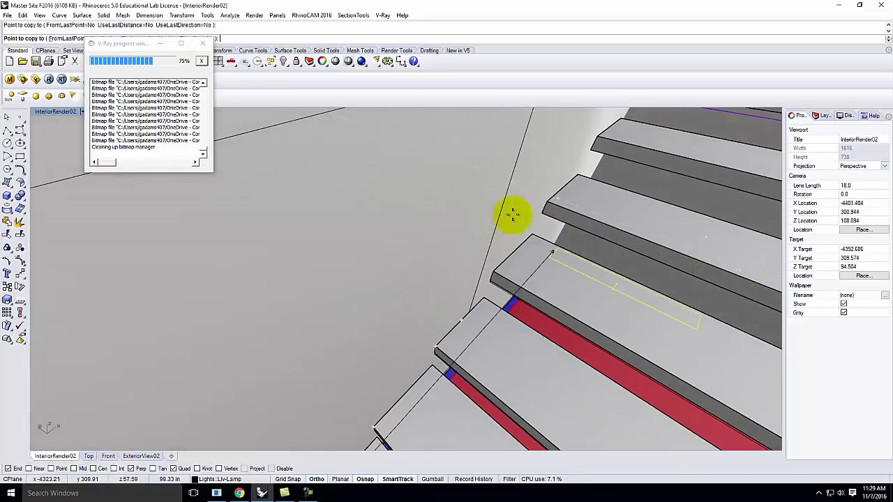
click(559, 207)
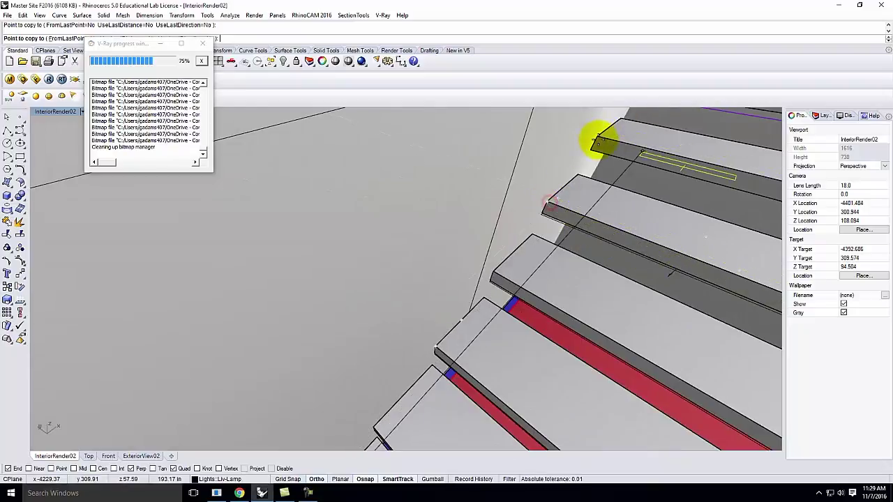
click(598, 137)
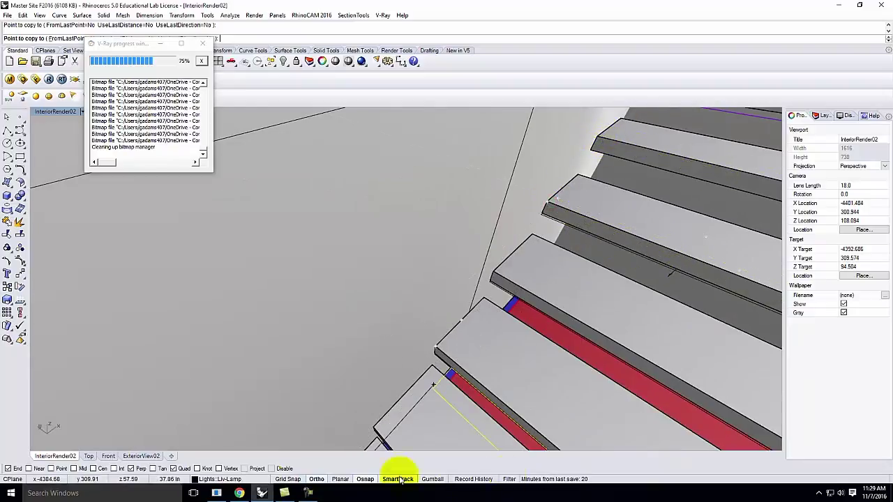
click(315, 480)
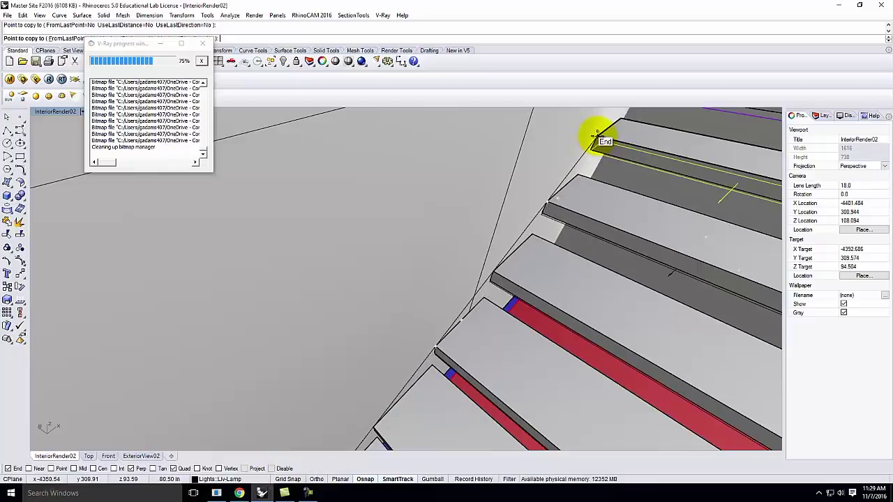
scroll(393, 359, down, 3)
scroll(561, 162, up, 4)
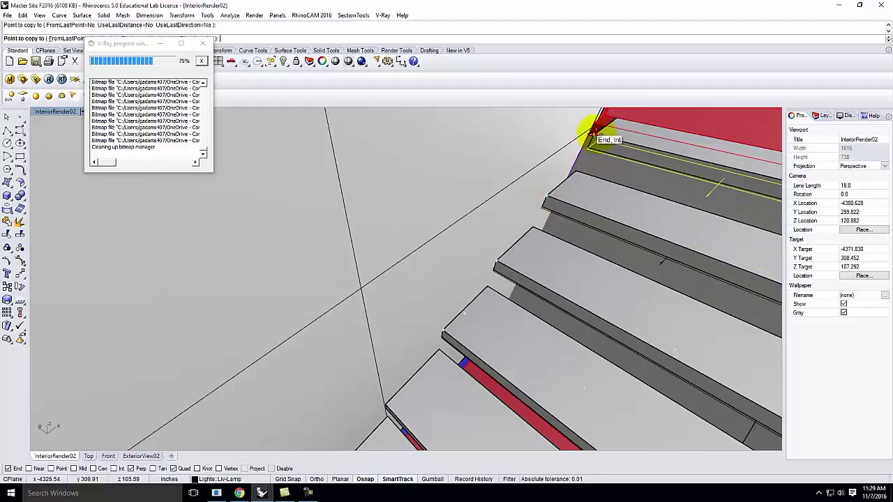
right_drag(598, 135, 618, 369)
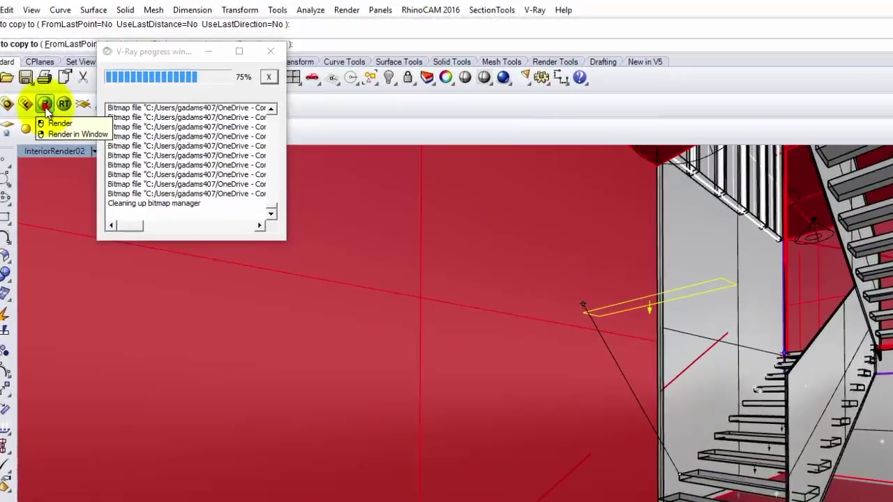
Finish the light copies, test-render the interior view of the lit stairs, then close the render windows
key(Escape)
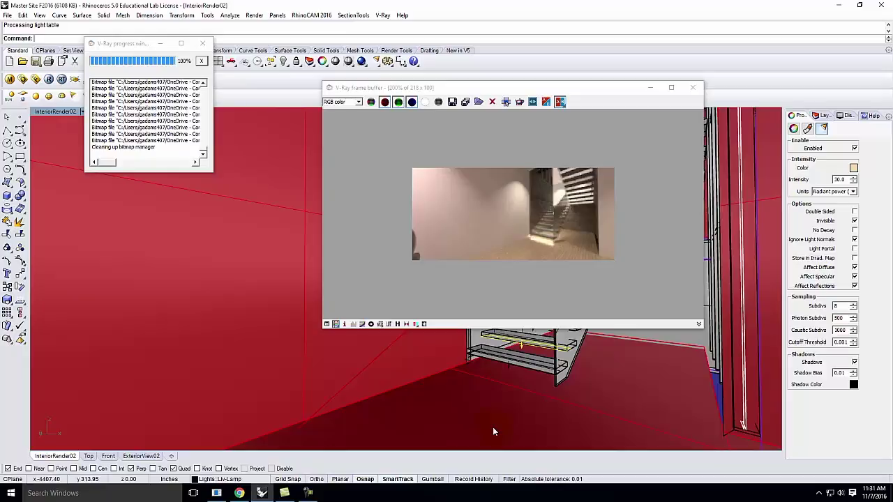
click(556, 193)
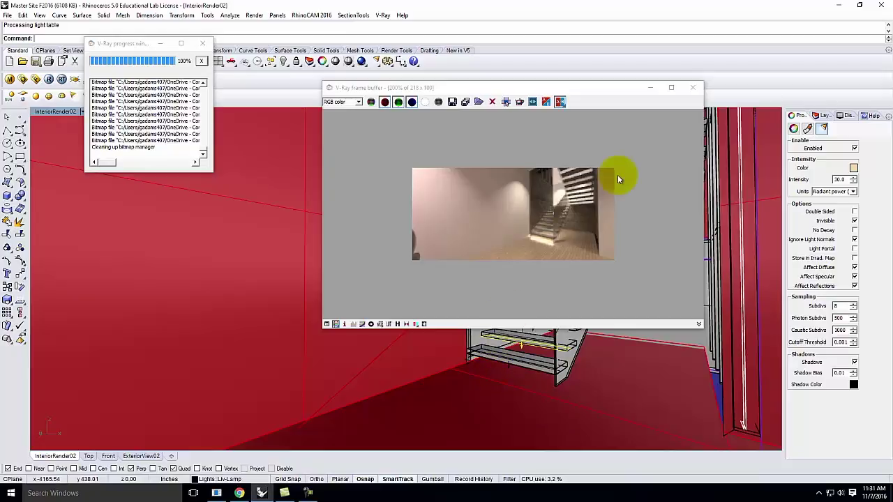
click(693, 88)
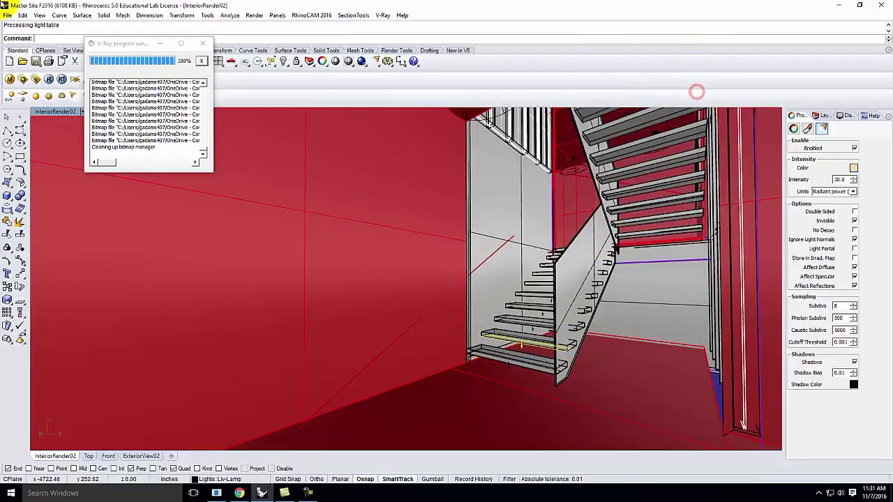
click(202, 43)
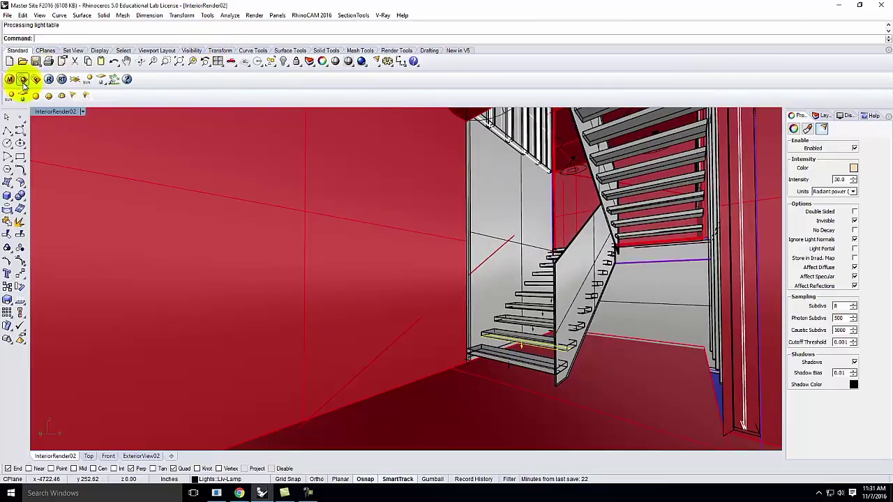
Save the V-Ray options from the Day settings name, renamed 'Master Site - Night Rendering Settings - Interior.visopt'
click(23, 79)
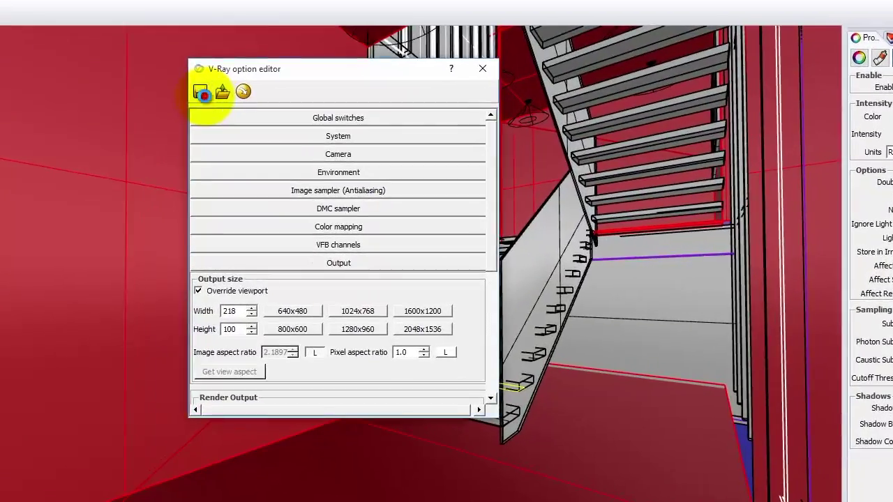
click(226, 102)
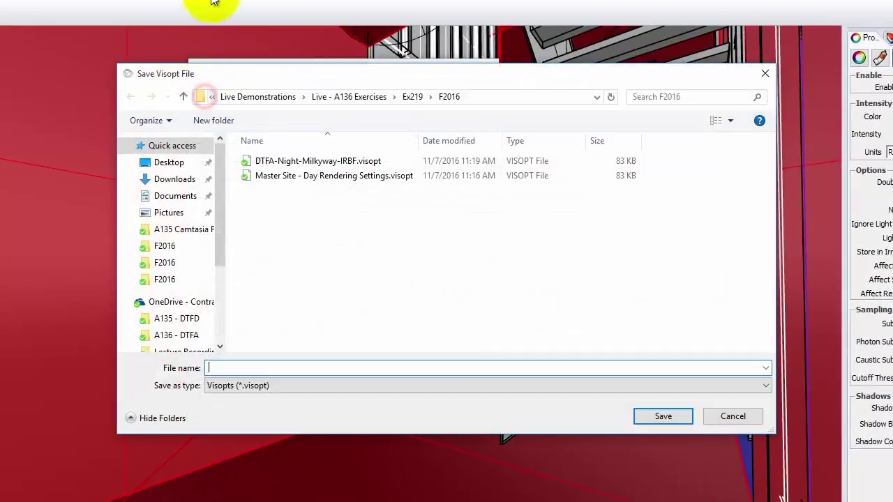
click(285, 177)
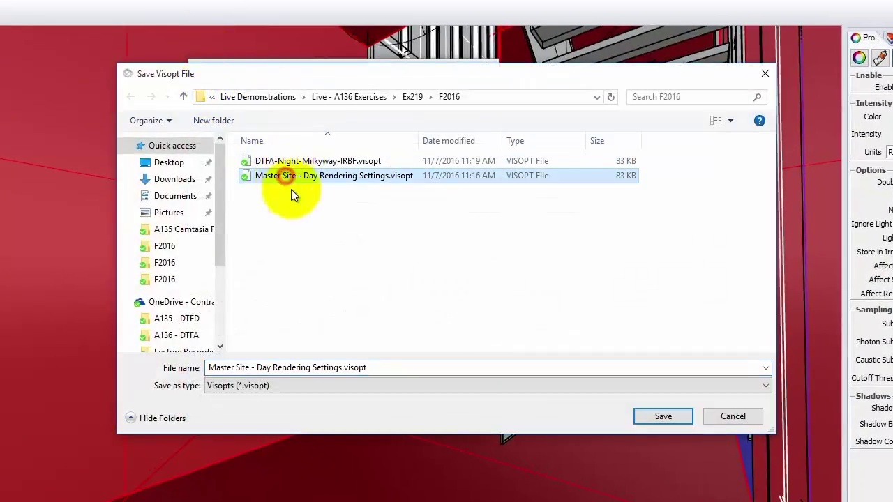
click(267, 367)
double_click(267, 367)
key(BackSpace)
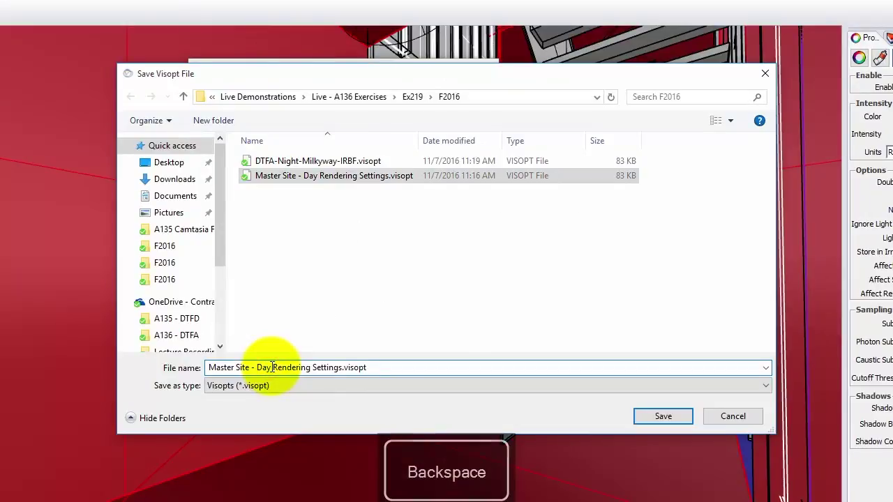
text(Night)
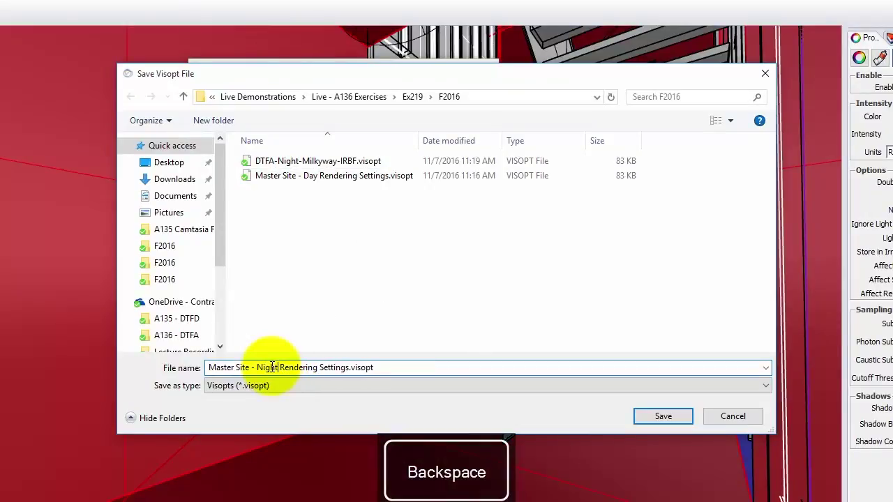
click(347, 369)
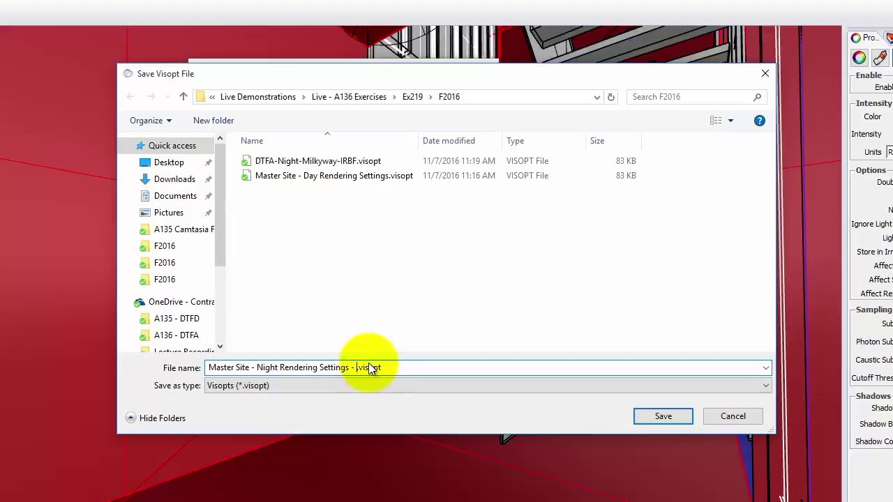
text(- Interior)
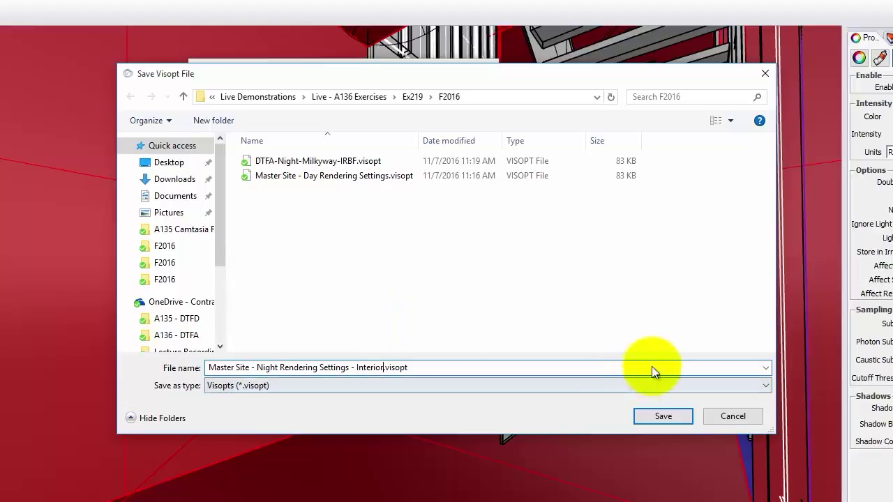
click(674, 415)
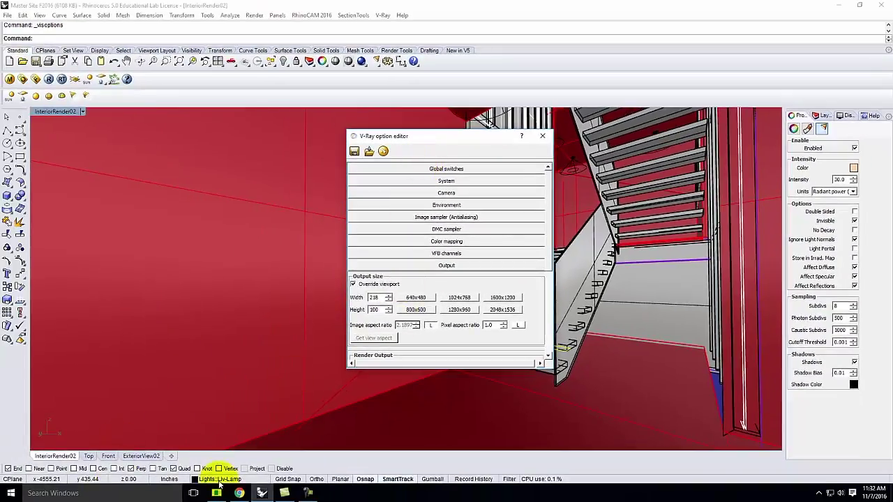
click(238, 493)
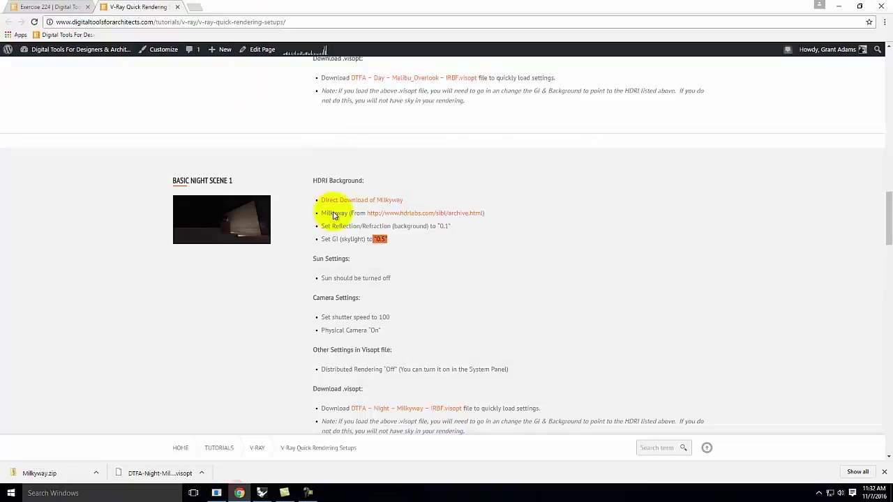
Scroll the V-Ray Quick Rendering Setups page down to the Basic Night Scene settings
scroll(400, 195, down, 2)
click(461, 172)
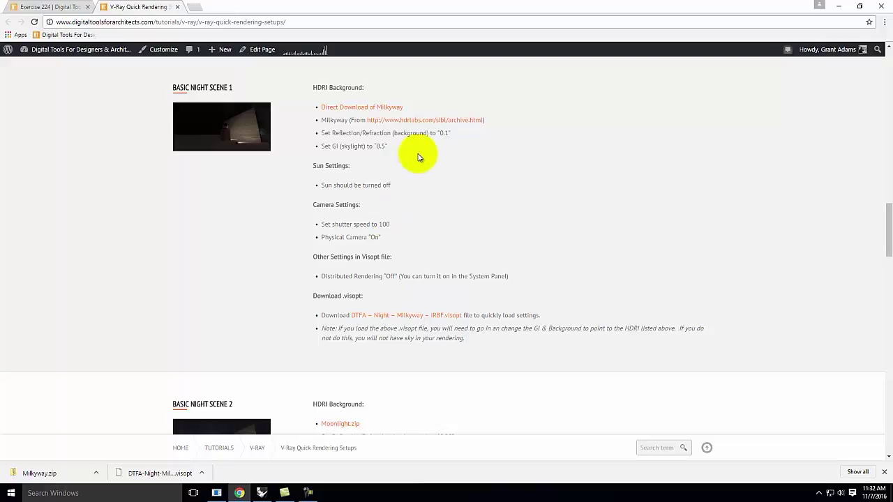
scroll(206, 114, down, 1)
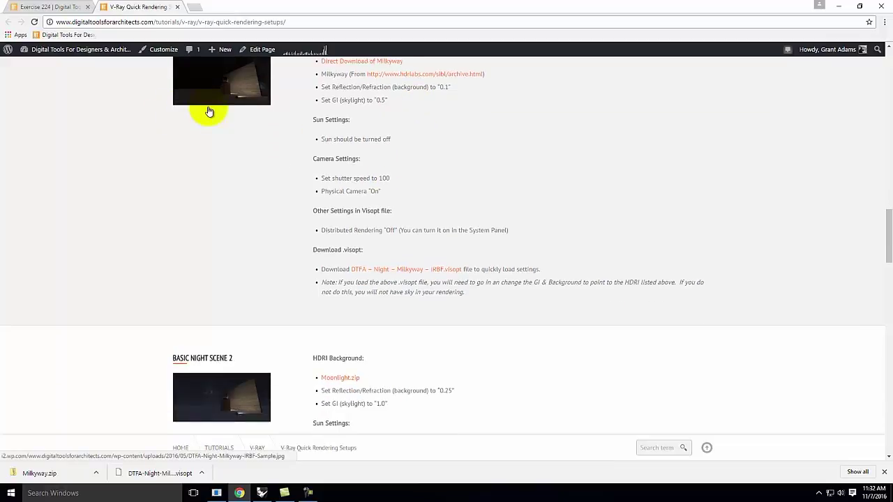